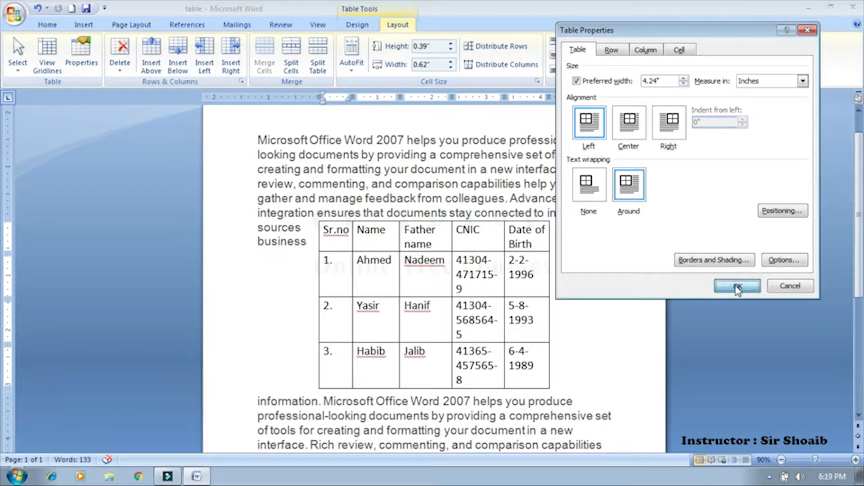
# Step: Set the table's alignment to Center in its table properties
pyautogui.click(80, 52)
pyautogui.click(630, 134)
pyautogui.click(737, 285)
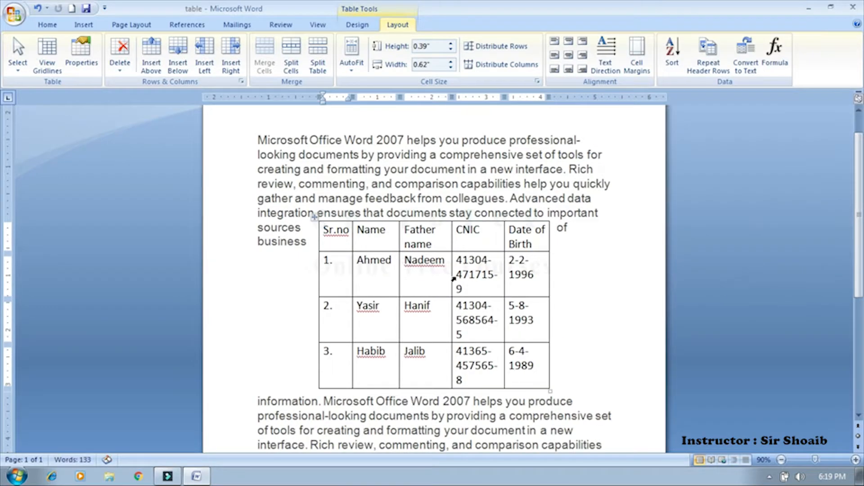
# Step: Set the table's alignment to Right, keeping the text wrapped around it
pyautogui.click(81, 53)
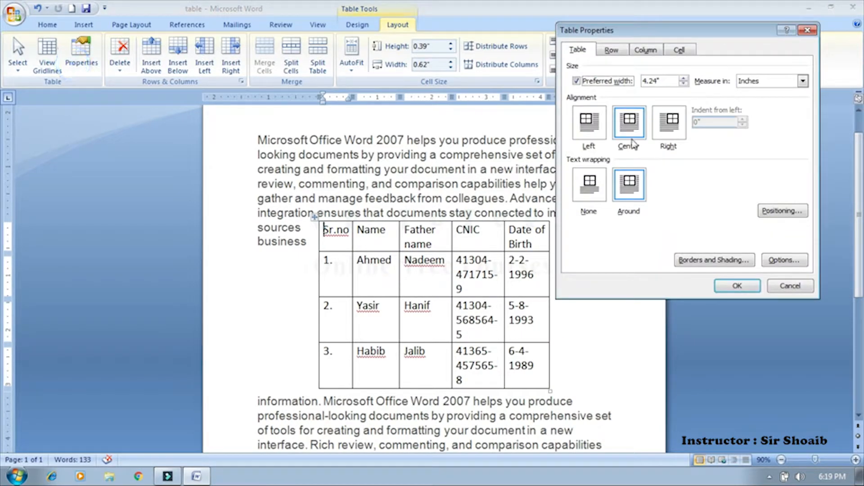
pyautogui.click(670, 126)
pyautogui.click(737, 286)
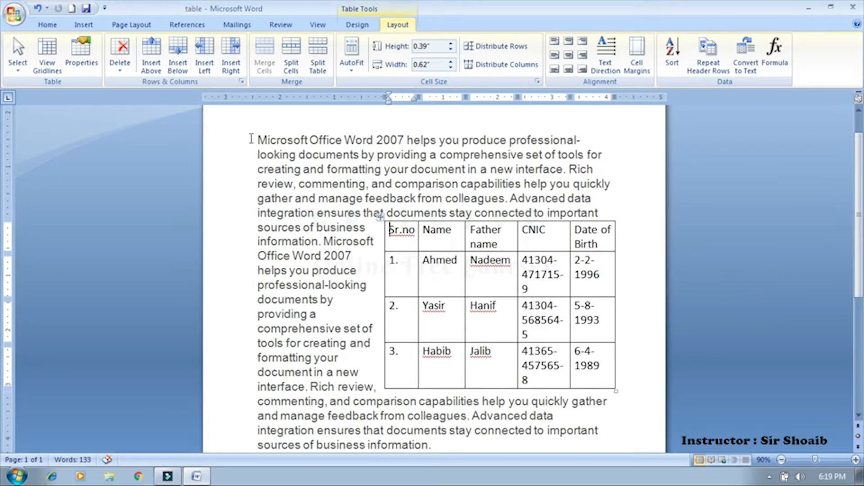
# Step: Set the right-aligned table's text wrapping to None
pyautogui.click(74, 56)
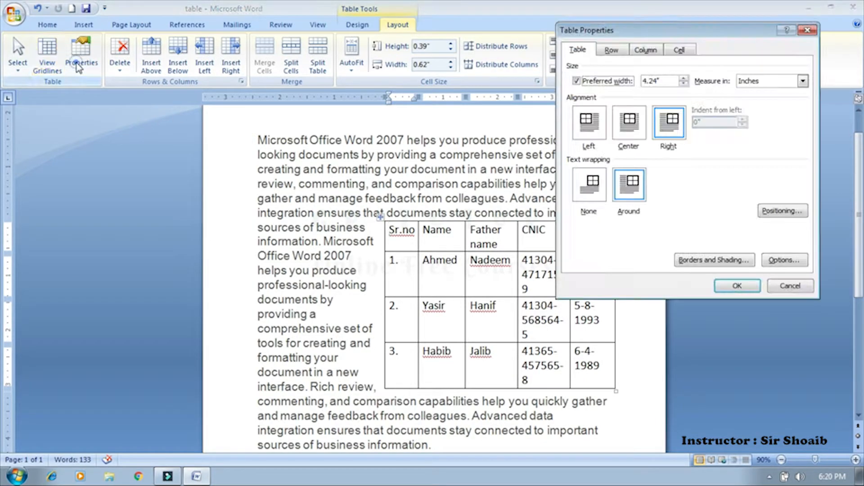
pyautogui.click(628, 194)
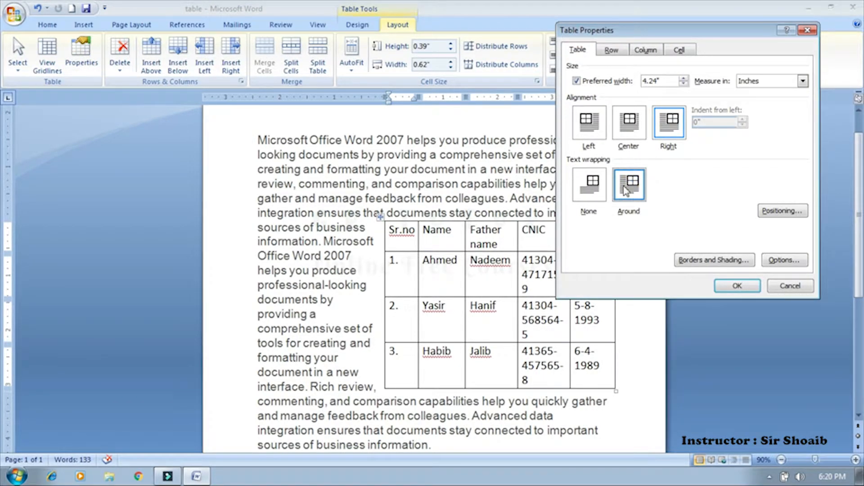
pyautogui.click(590, 191)
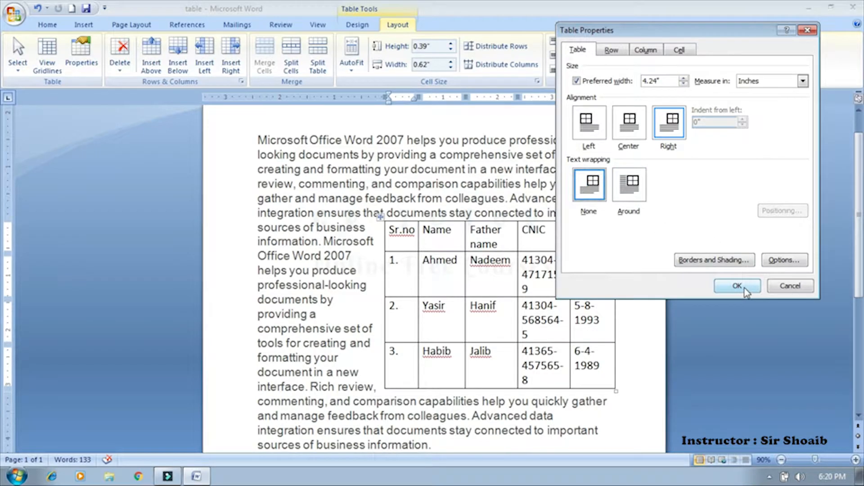
pyautogui.click(737, 286)
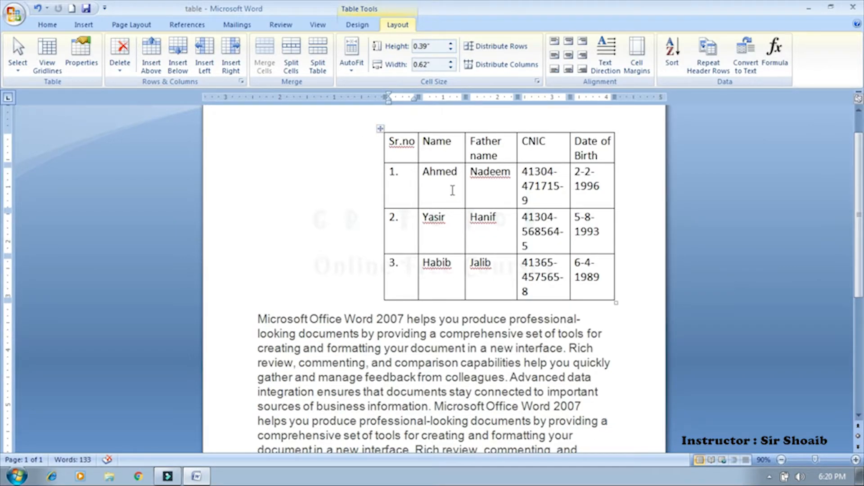
# Step: Set the table's text wrapping to Around
pyautogui.click(81, 54)
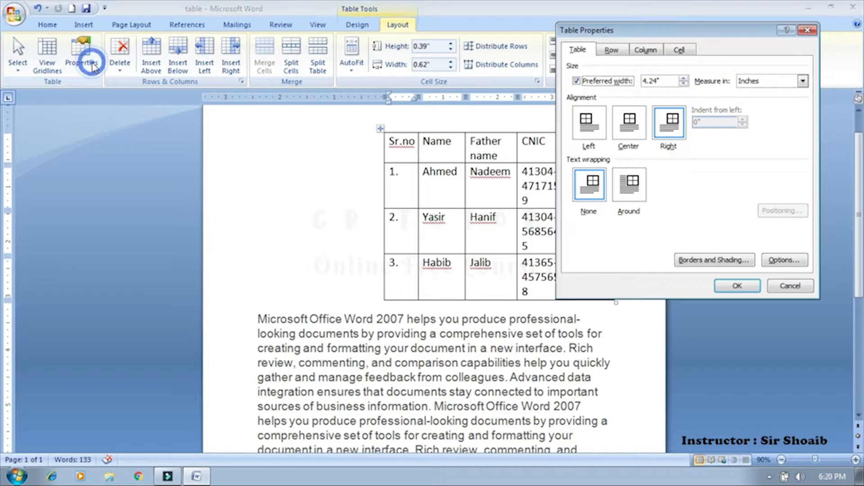
pyautogui.click(637, 189)
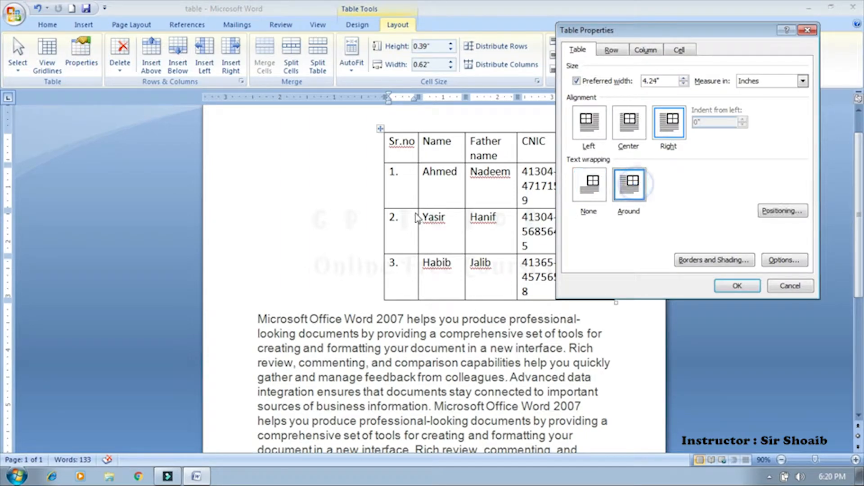
pyautogui.click(740, 286)
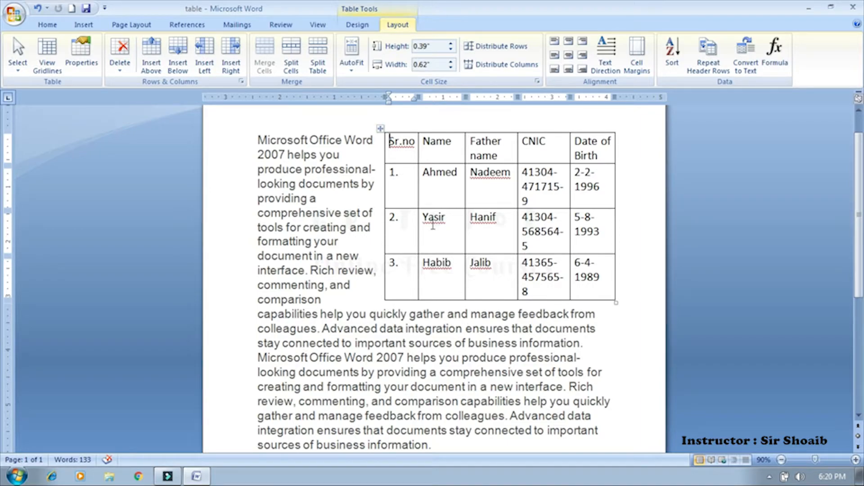
# Step: Move the table through the middle of the paragraph to the left margin beside the start of the text
pyautogui.moveTo(379, 130); pyautogui.dragTo(313, 174)
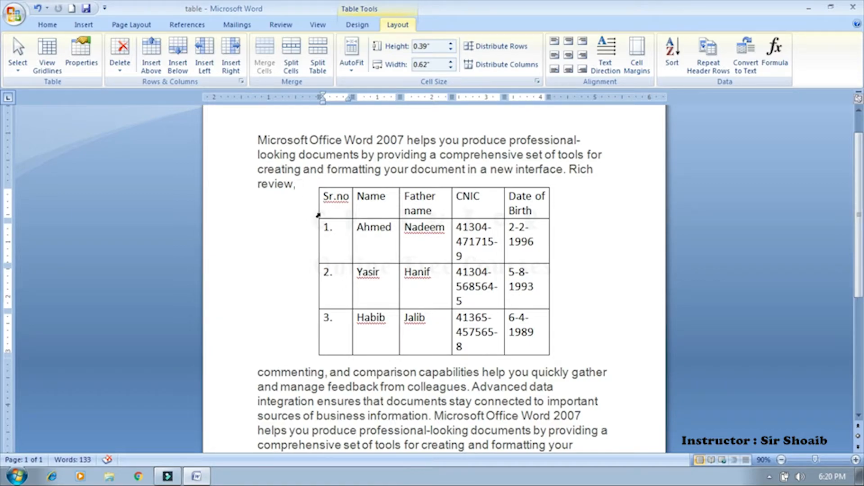
pyautogui.moveTo(314, 183); pyautogui.dragTo(248, 131)
pyautogui.click(527, 247)
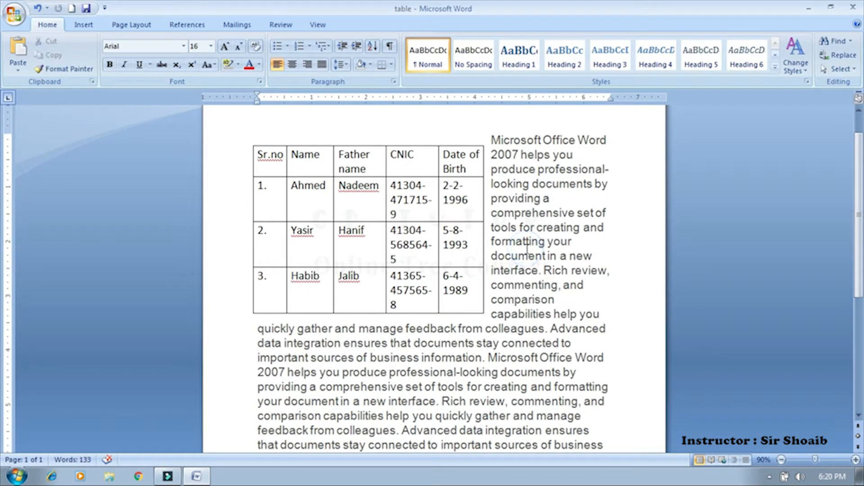
# Step: Examine the table's border and shading settings and its default cell margin options without changing them
pyautogui.click(360, 234)
pyautogui.click(81, 54)
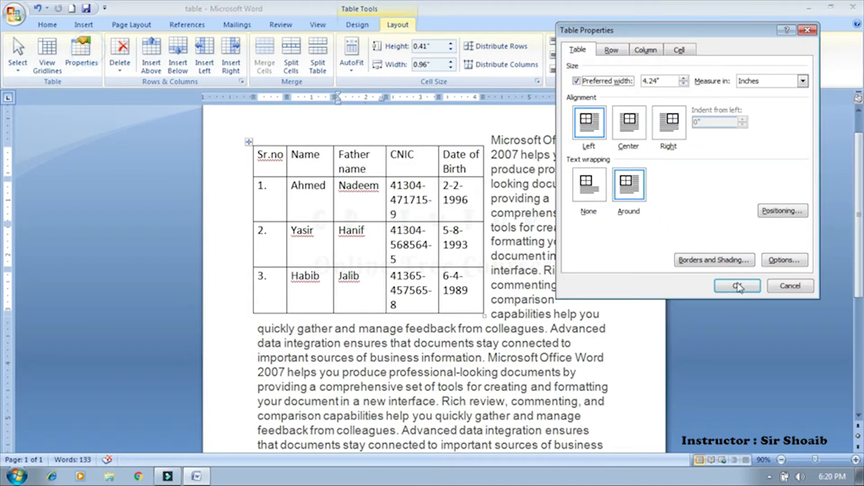
pyautogui.moveTo(721, 39); pyautogui.dragTo(546, 81)
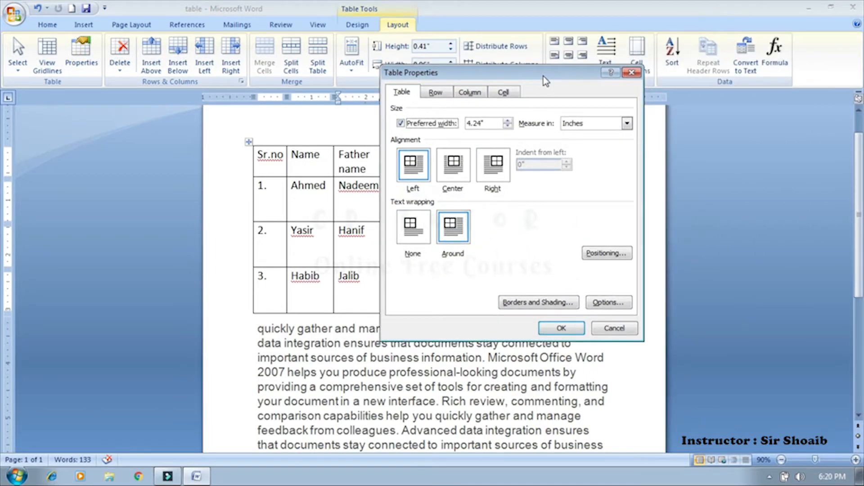
pyautogui.click(550, 308)
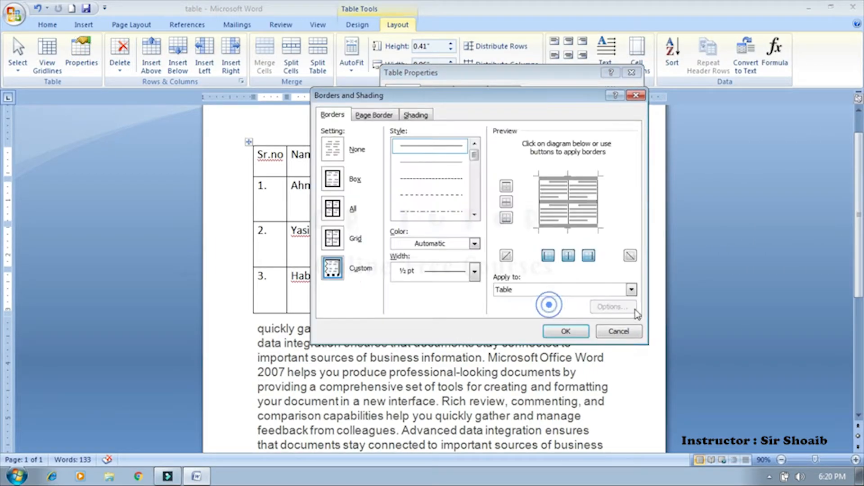
pyautogui.click(623, 333)
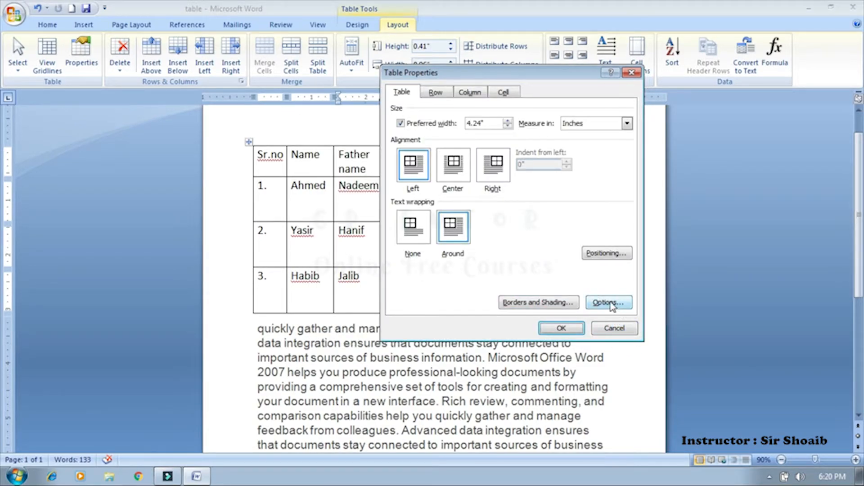
pyautogui.click(607, 302)
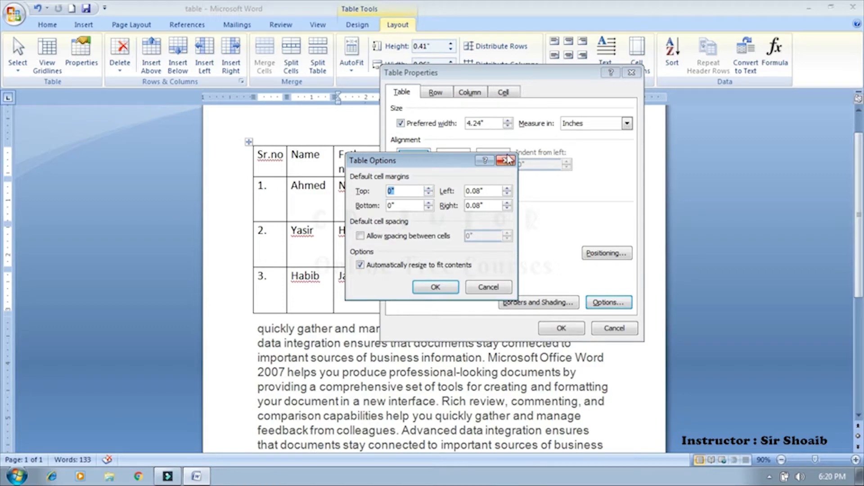
pyautogui.click(506, 162)
# Step: Examine the table's positioning settings and its row height options, leaving both unchanged
pyautogui.click(607, 253)
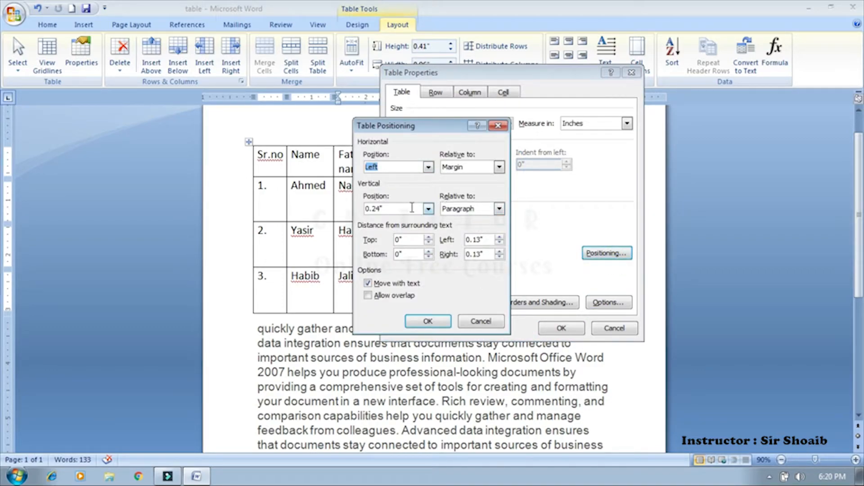
pyautogui.click(428, 209)
pyautogui.click(428, 209)
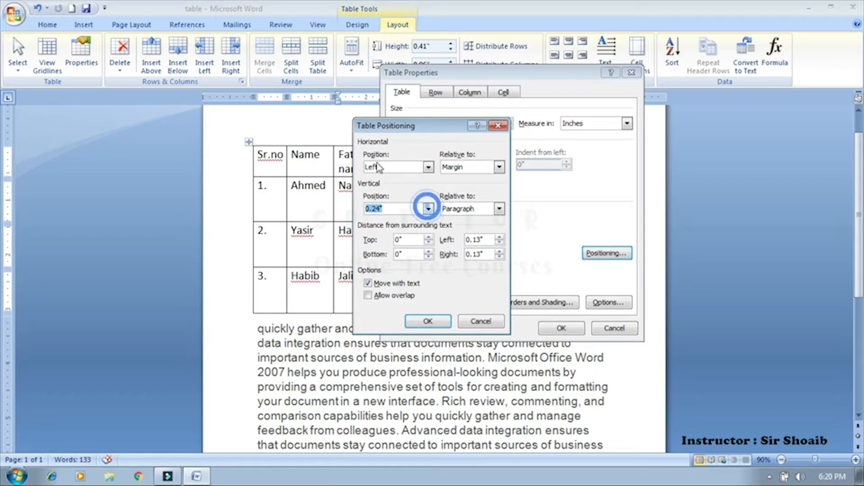
pyautogui.click(477, 322)
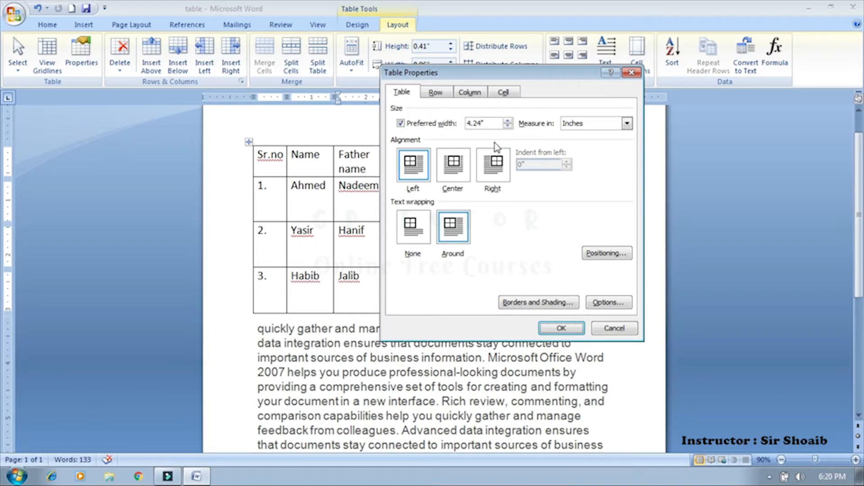
pyautogui.click(448, 98)
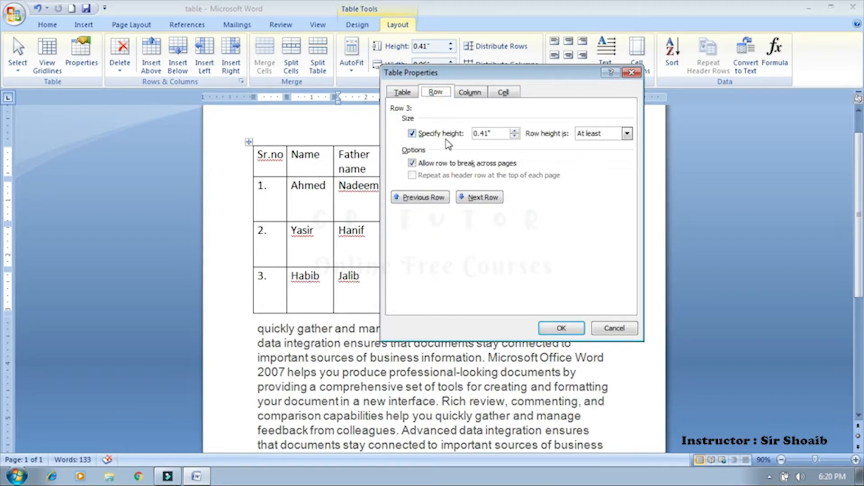
pyautogui.click(616, 327)
# Step: Try a specified height of 1.3 inches for the first data row and undo it
pyautogui.click(304, 202)
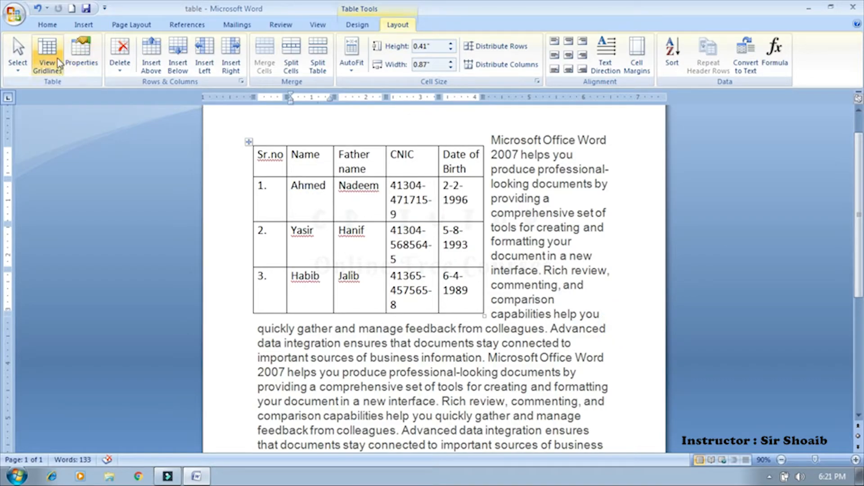
pyautogui.click(80, 55)
pyautogui.moveTo(436, 96); pyautogui.dragTo(617, 79)
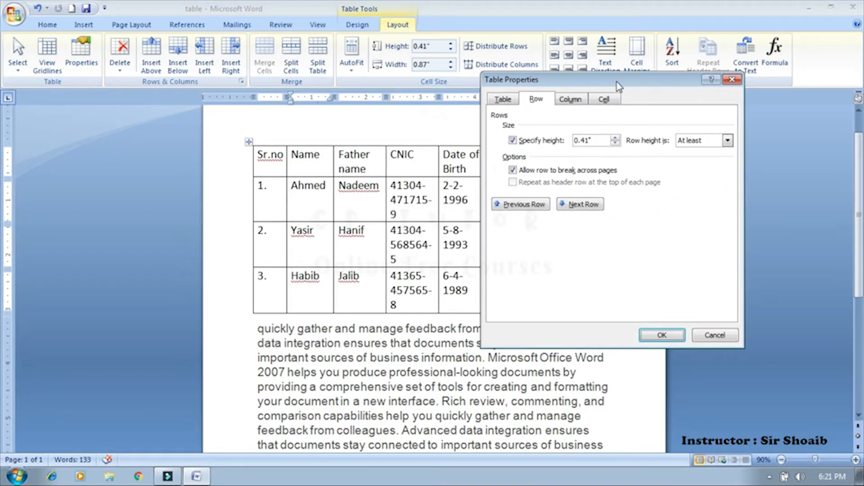
pyautogui.click(614, 138)
pyautogui.click(615, 138)
pyautogui.click(615, 138)
pyautogui.click(615, 138)
pyautogui.click(615, 137)
pyautogui.click(614, 138)
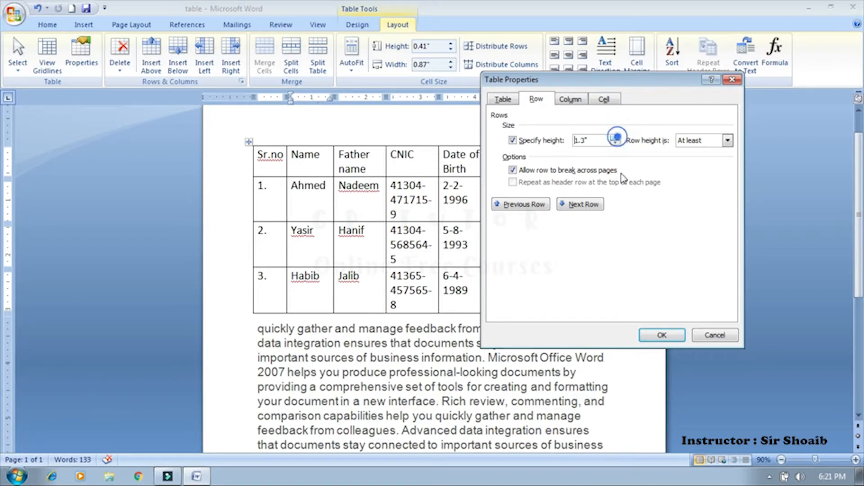
pyautogui.click(662, 337)
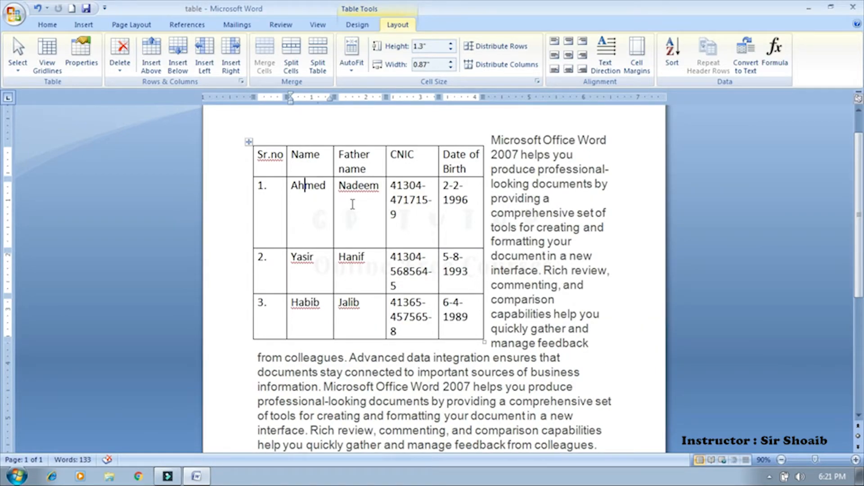
pyautogui.hotkey('ctrl', 'z')
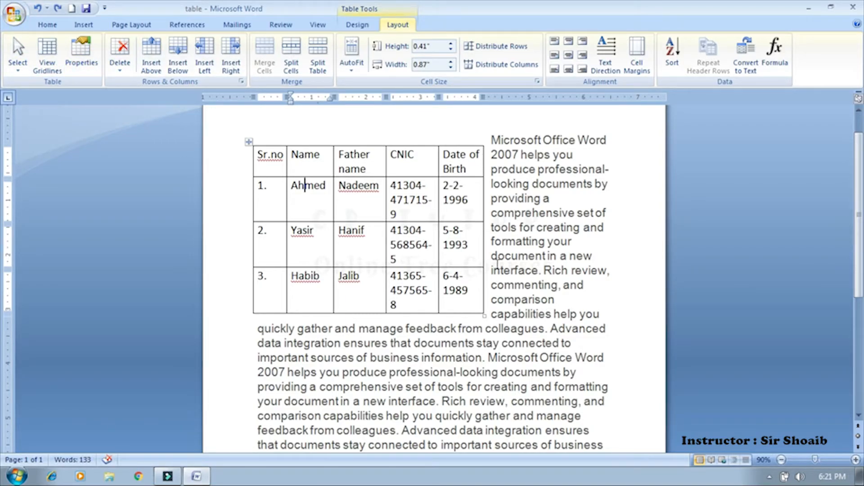
# Step: Enlarge the table to the full text width and widen the CNIC column until each number fits on one line
pyautogui.moveTo(485, 316); pyautogui.dragTo(616, 295)
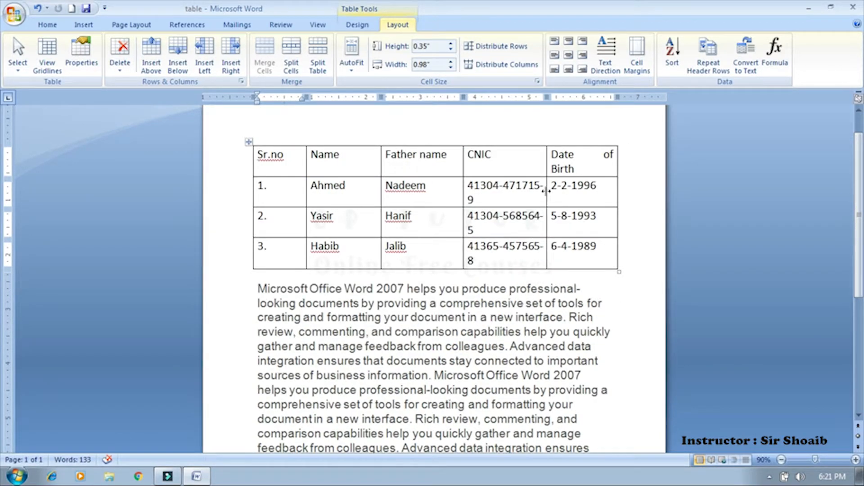
pyautogui.moveTo(545, 194); pyautogui.dragTo(556, 194)
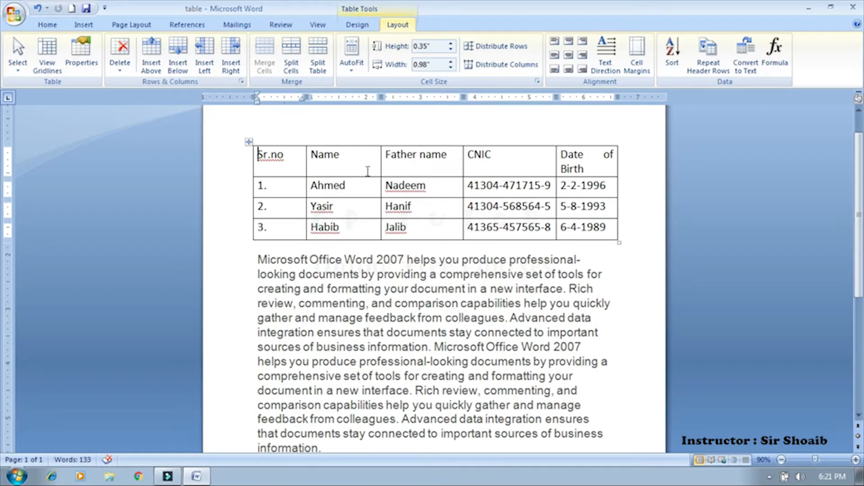
# Step: Narrow the Sr.no column to about 0.64 inches and the Name column to about 1.56 inches
pyautogui.moveTo(305, 167); pyautogui.dragTo(287, 167)
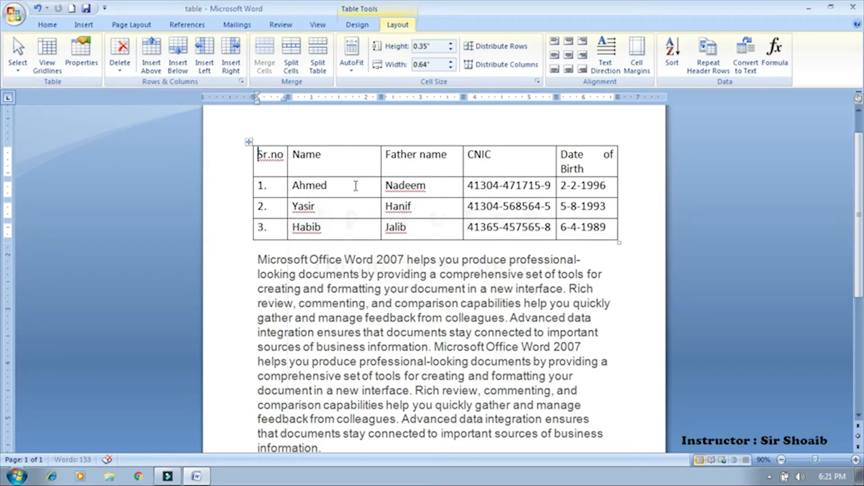
pyautogui.click(382, 168)
pyautogui.click(380, 167)
pyautogui.moveTo(380, 167); pyautogui.dragTo(373, 167)
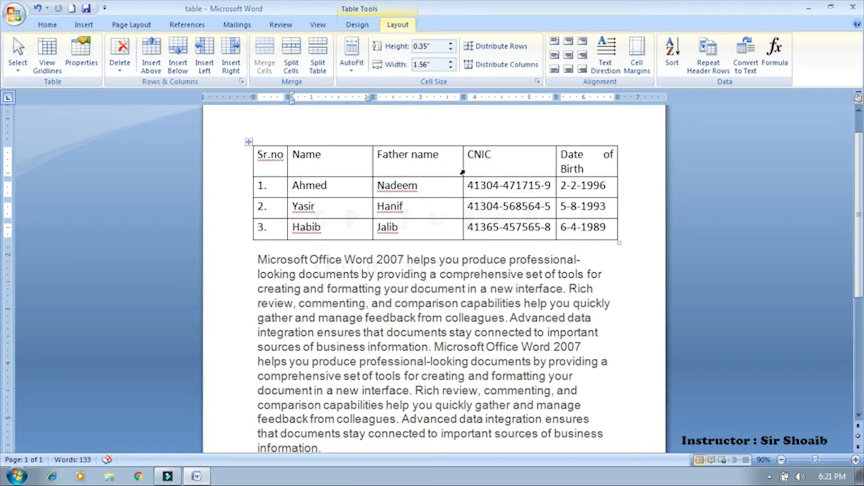
# Step: Narrow the Father name column to about 1.44 inches and widen the Date of Birth column until its heading fits on one line
pyautogui.click(461, 165)
pyautogui.moveTo(462, 166); pyautogui.dragTo(450, 167)
pyautogui.moveTo(554, 166); pyautogui.dragTo(542, 166)
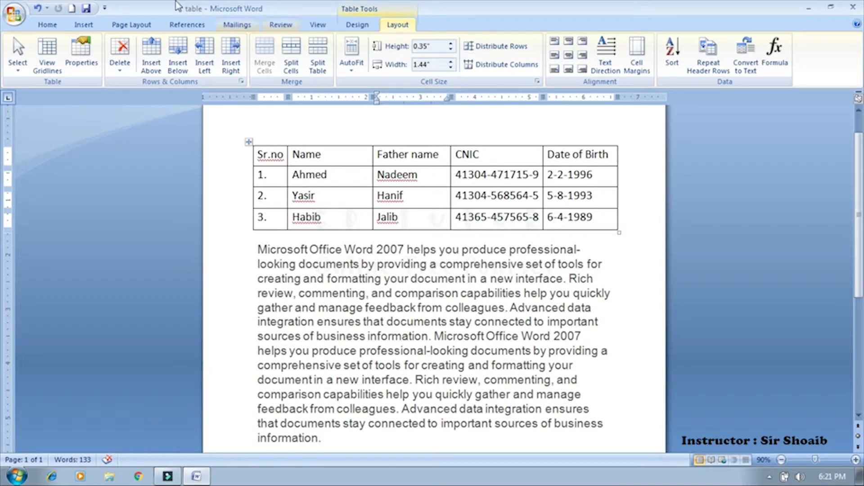
# Step: Review the row, column and cell size and vertical alignment options in Table Properties for the Father name column, and cancel without changes
pyautogui.click(81, 53)
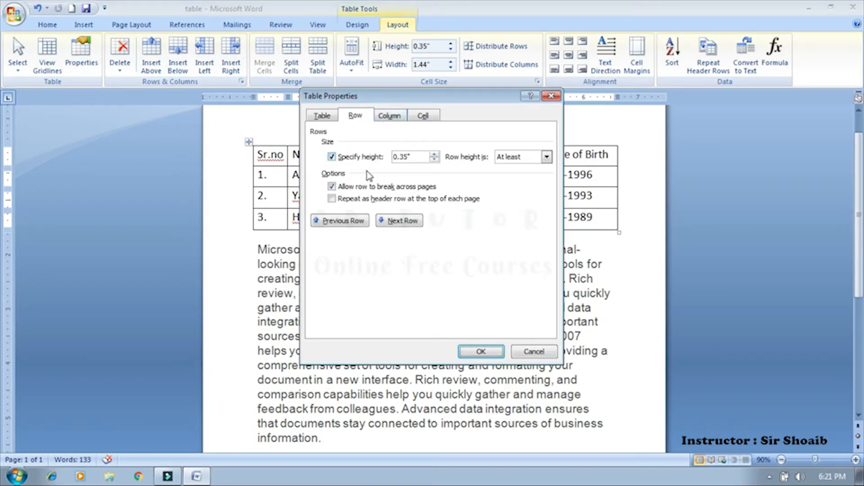
pyautogui.click(390, 115)
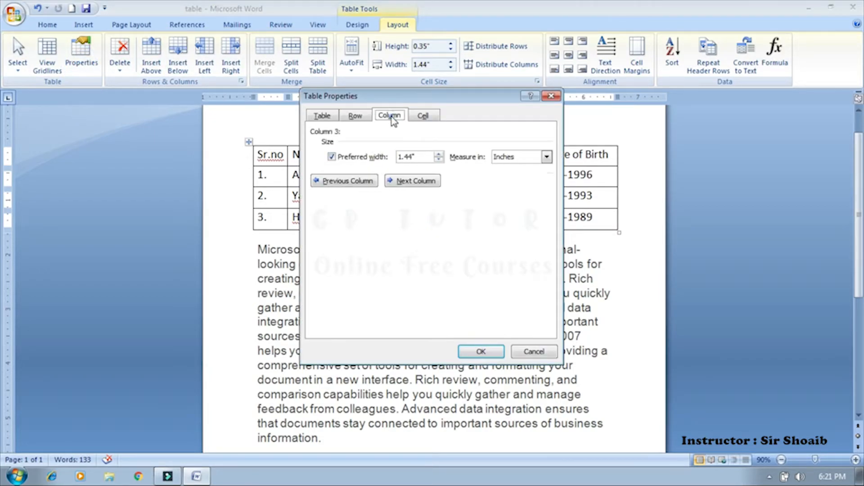
pyautogui.click(423, 116)
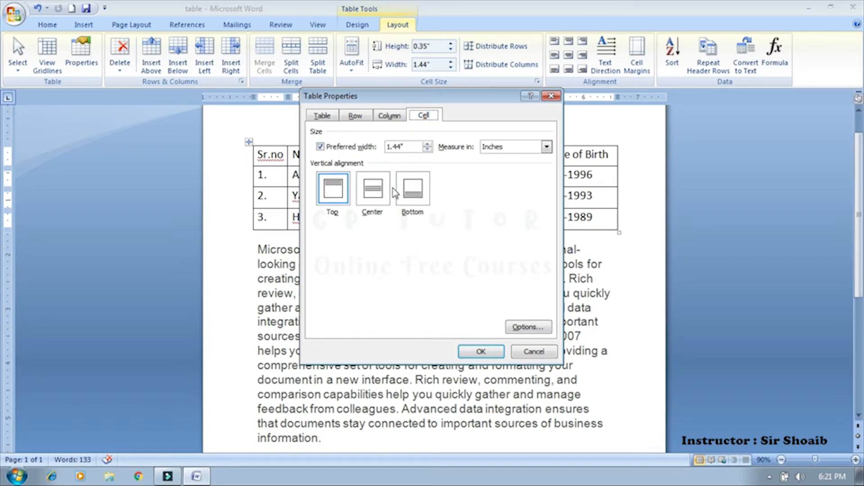
pyautogui.moveTo(390, 97); pyautogui.dragTo(435, 189)
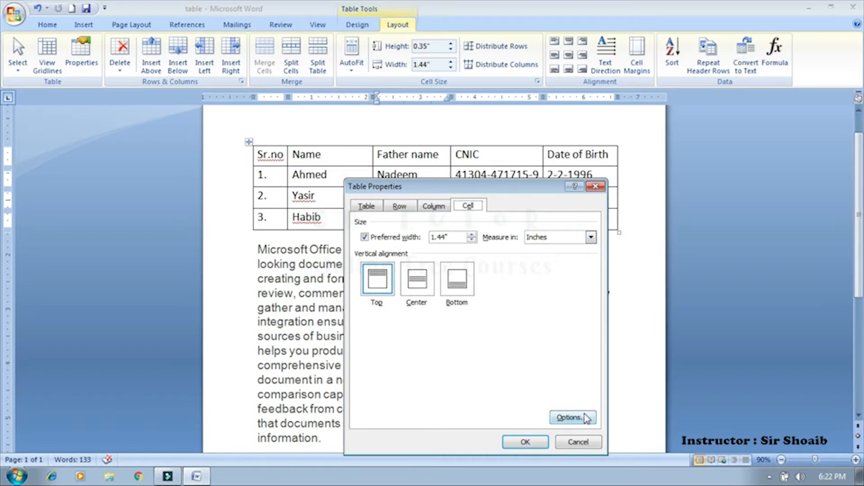
pyautogui.click(580, 440)
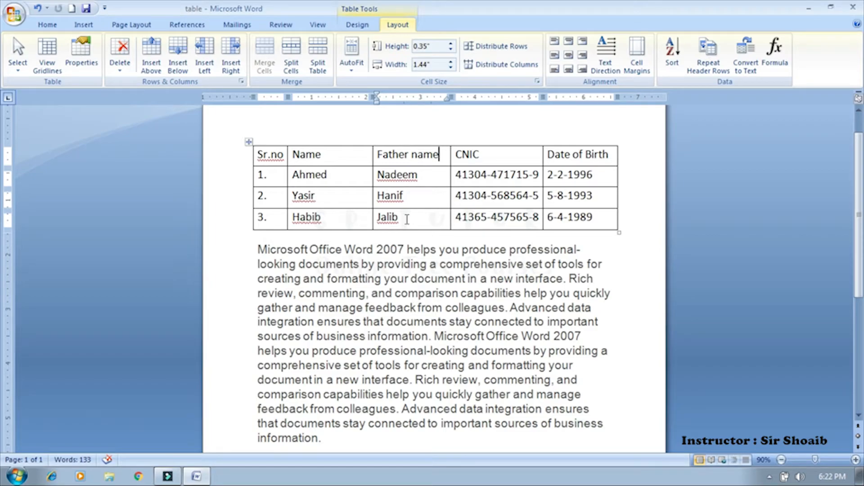
pyautogui.click(361, 194)
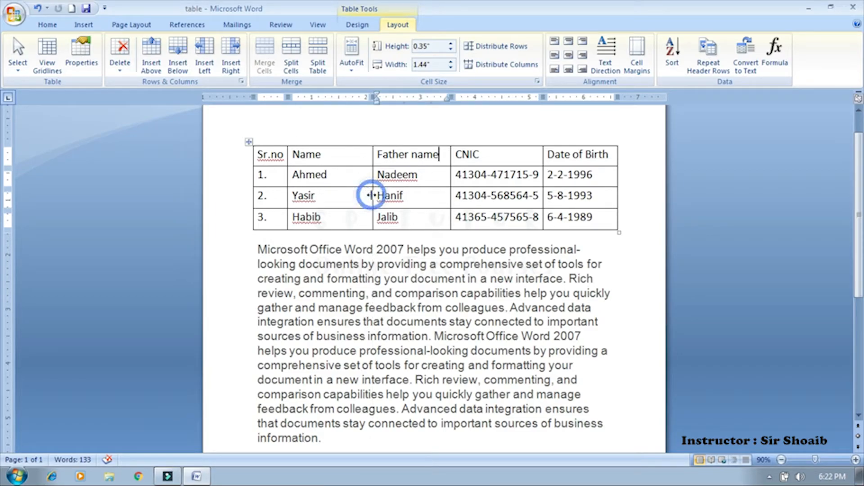
# Step: Add six blank rows to the end of the table, continuing from the last record's Date of Birth cell
pyautogui.click(608, 217)
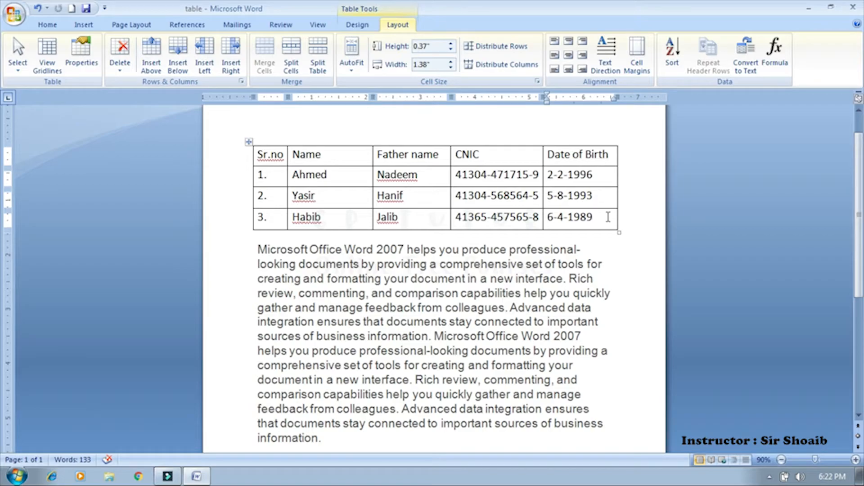
pyautogui.press('Tab')
pyautogui.press('Tab')
pyautogui.press('Tab')
pyautogui.press('Tab')
pyautogui.press('Tab')
pyautogui.press('Tab')
pyautogui.press('Tab')
pyautogui.press('Tab')
pyautogui.press('Tab')
pyautogui.press('Tab')
pyautogui.press('Tab')
pyautogui.press('Tab')
pyautogui.press('Tab')
pyautogui.press('Tab')
pyautogui.press('Tab')
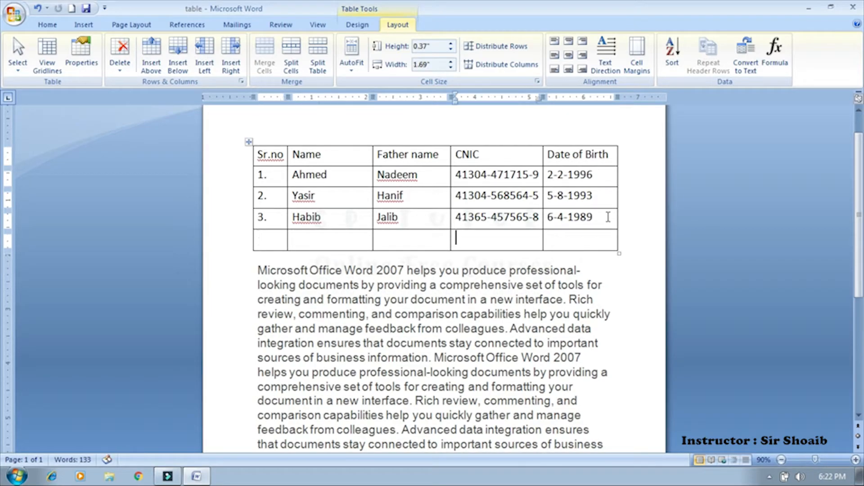
pyautogui.press('Tab')
pyautogui.press('Tab')
pyautogui.press('Tab')
pyautogui.press('Tab')
pyautogui.press('Tab')
pyautogui.press('Tab')
pyautogui.press('Tab')
pyautogui.press('Tab')
pyautogui.press('Tab')
pyautogui.press('Tab')
pyautogui.press('Tab')
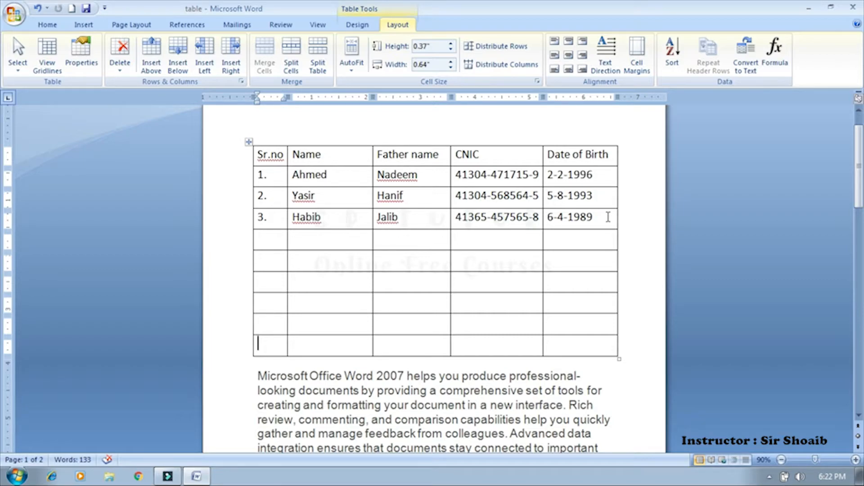
# Step: Delete the last two blank rows of the table
pyautogui.hotkey('shift', 'Left')
pyautogui.hotkey('shift', 'Left')
pyautogui.hotkey('shift', 'Left')
pyautogui.hotkey('shift', 'Left')
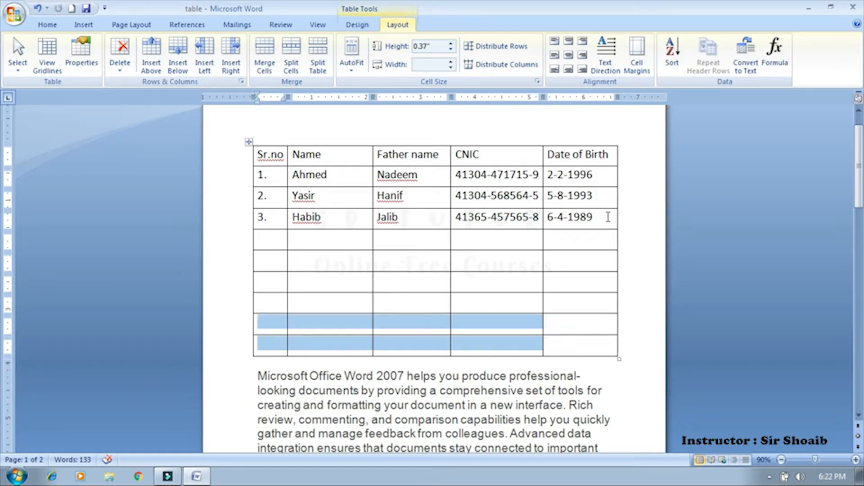
pyautogui.hotkey('shift', 'Right')
pyautogui.hotkey('shift', 'Right')
pyautogui.hotkey('shift', 'Left')
pyautogui.hotkey('shift', 'Right')
pyautogui.press('BackSpace')
pyautogui.press('Down')
pyautogui.press('Down')
pyautogui.press('Return')
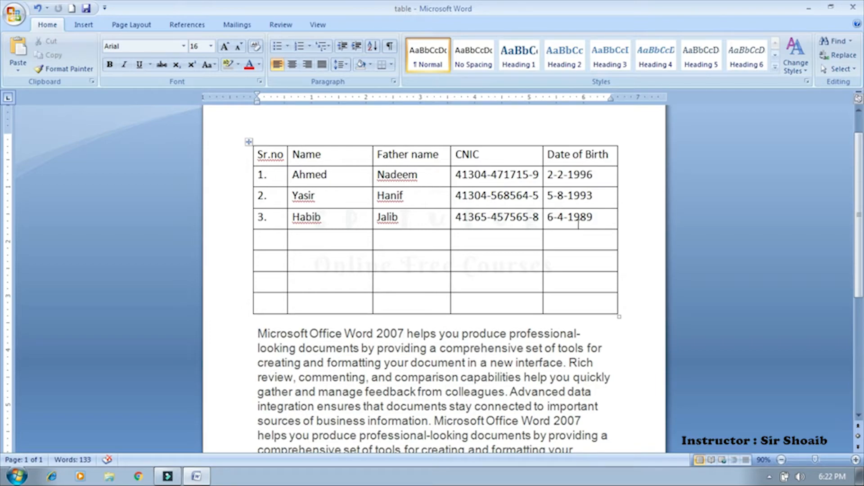
# Step: Try inserting a blank row above the second record and undo it
pyautogui.click(587, 194)
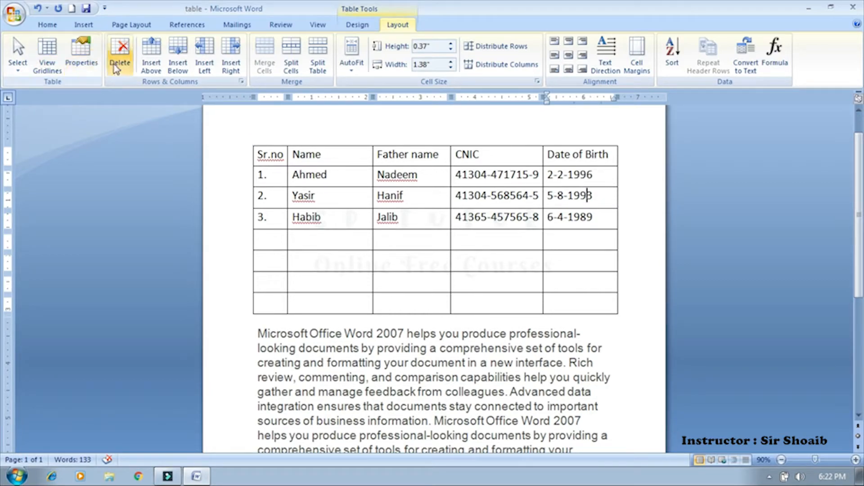
pyautogui.click(157, 72)
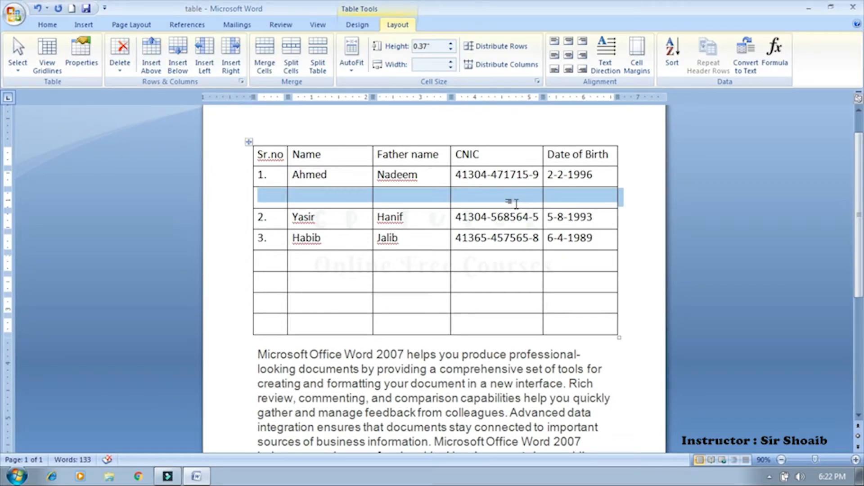
pyautogui.hotkey('ctrl', 'z')
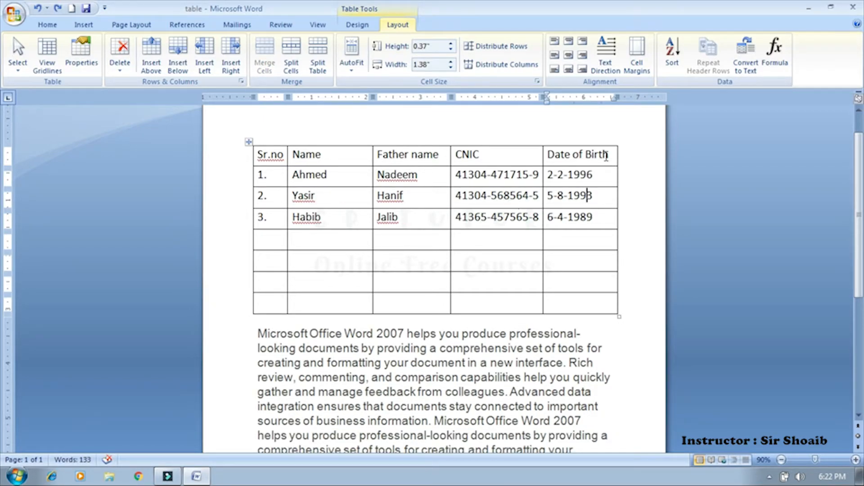
# Step: Try adding a blank row after the second record, once from the row's end mark and once with Insert Below, undoing each
pyautogui.click(622, 199)
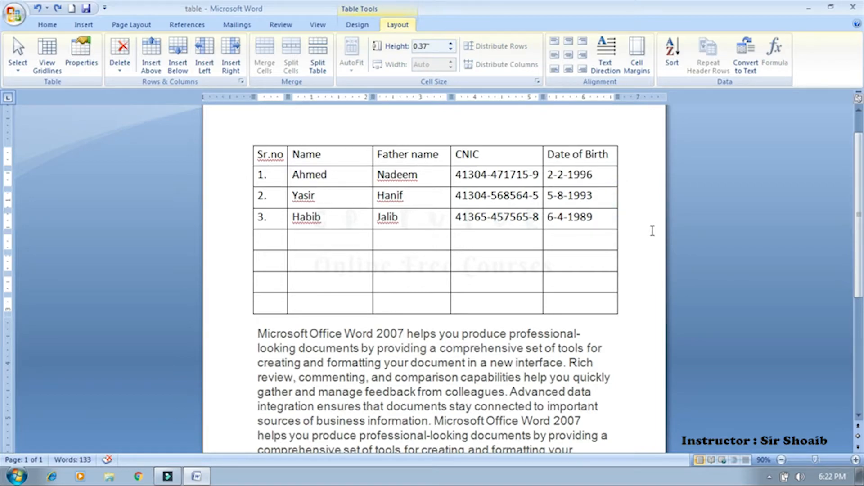
pyautogui.press('Return')
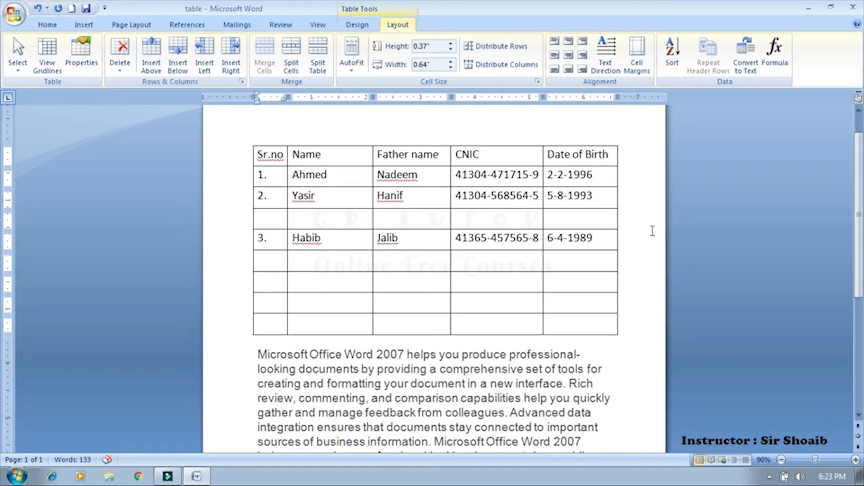
pyautogui.hotkey('ctrl', 'z')
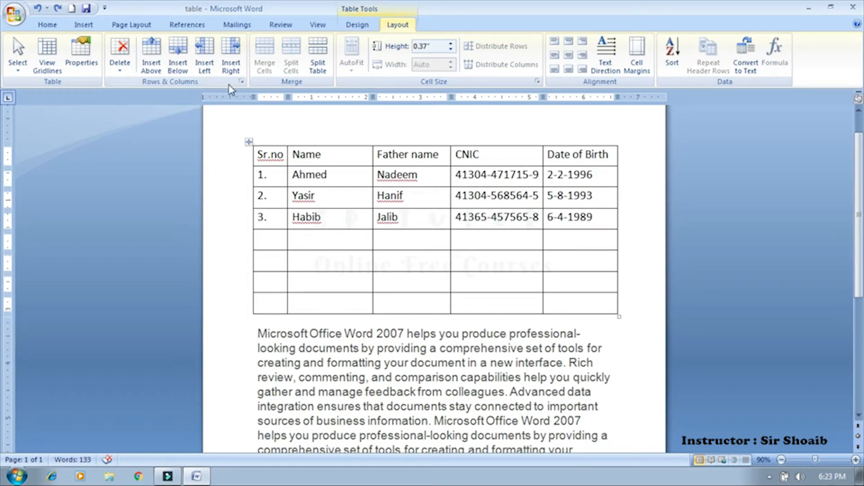
pyautogui.click(178, 72)
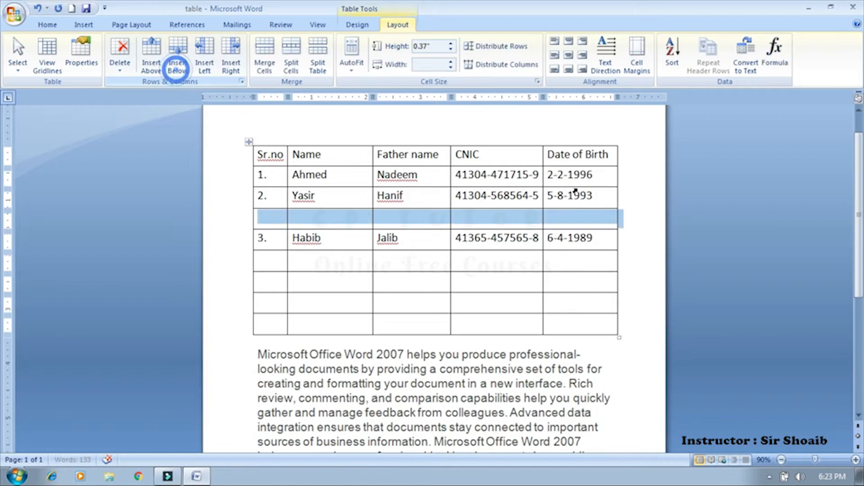
pyautogui.click(585, 219)
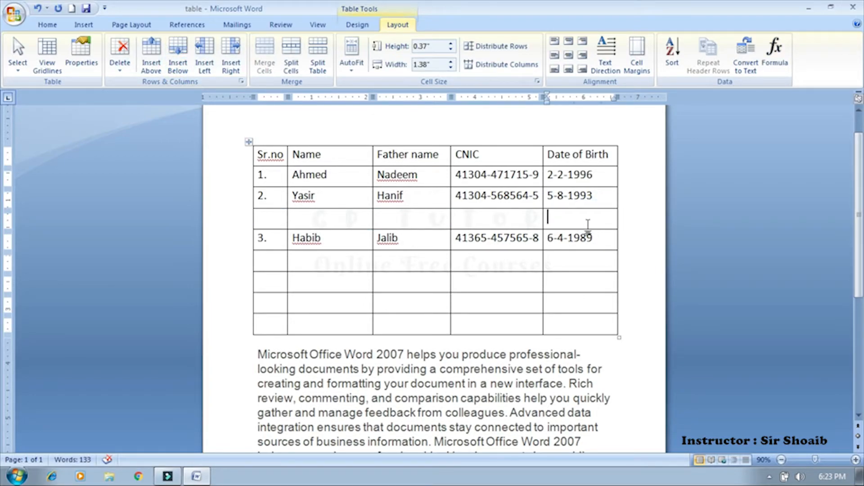
pyautogui.hotkey('ctrl', 'z')
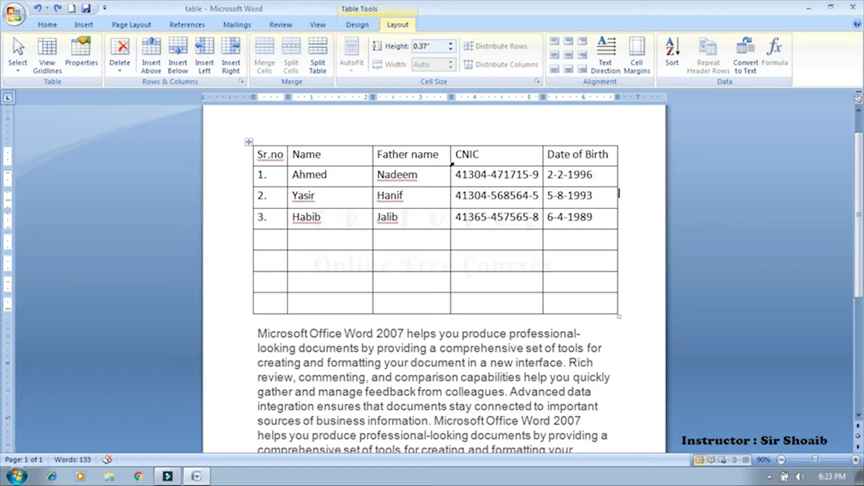
# Step: Try inserting a blank column before and another after the CNIC column, undoing each one
pyautogui.click(480, 157)
pyautogui.click(205, 69)
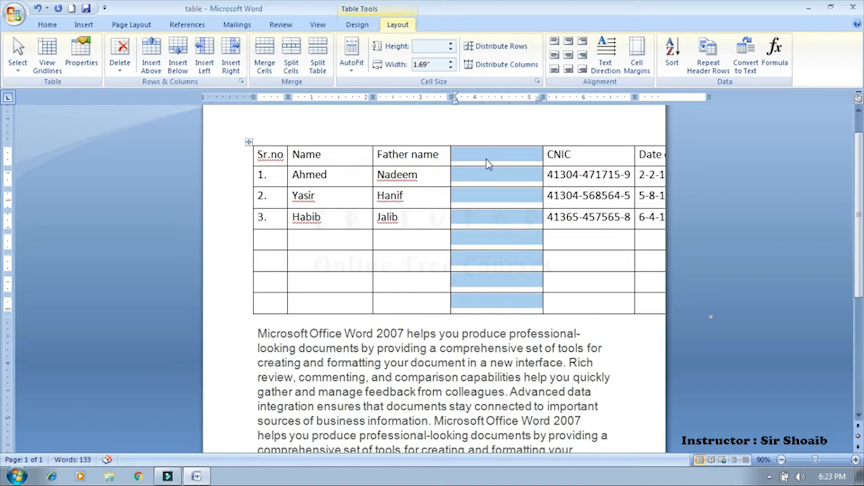
pyautogui.hotkey('ctrl', 'z')
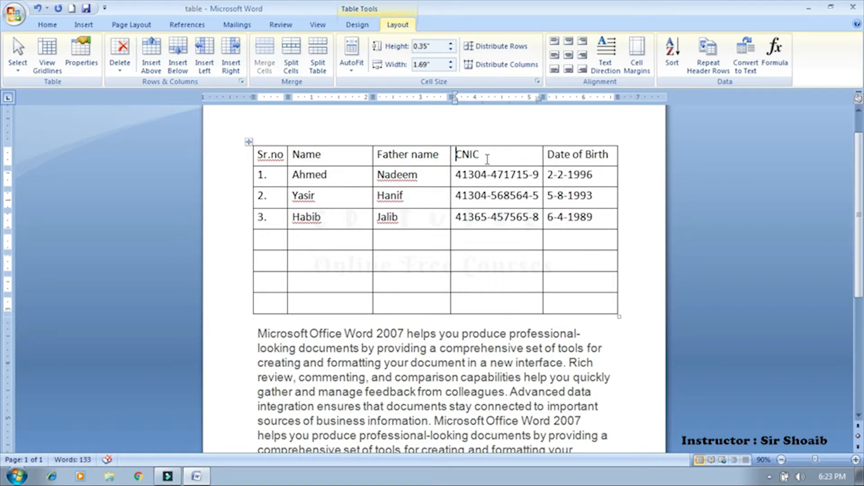
pyautogui.click(230, 54)
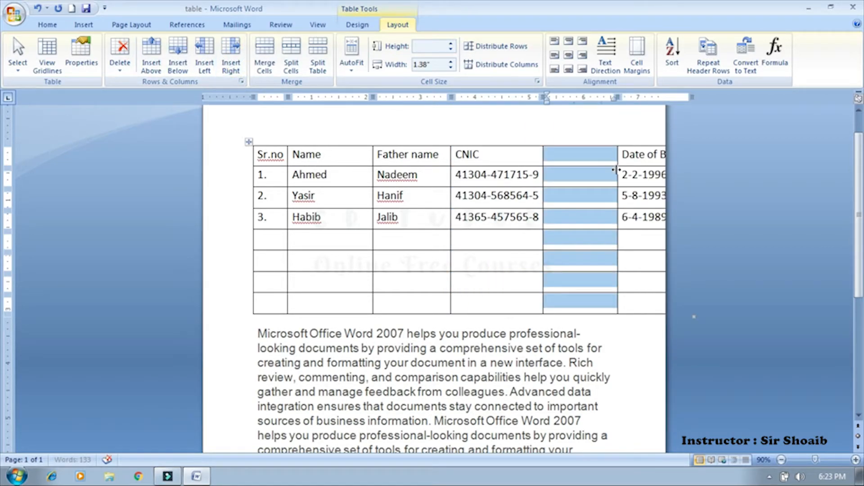
pyautogui.hotkey('ctrl', 'z')
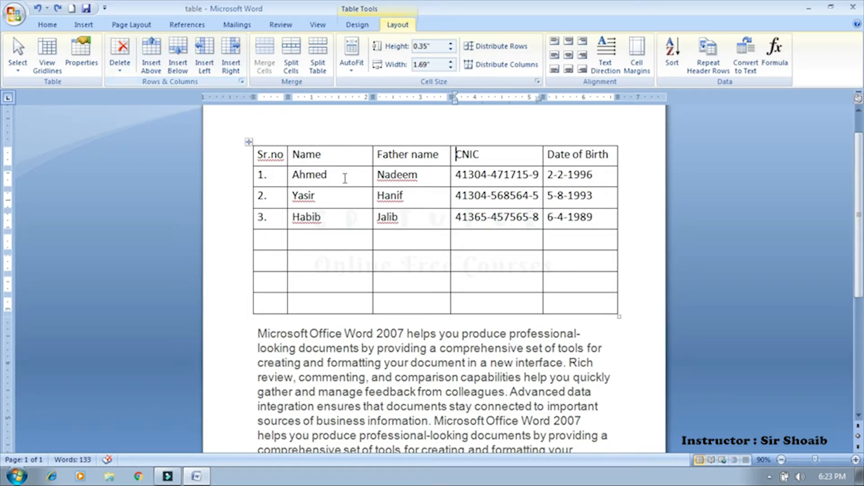
# Step: Try deleting the Name cell in the second blank row with Shift cells left, and undo it
pyautogui.moveTo(274, 243); pyautogui.dragTo(578, 307)
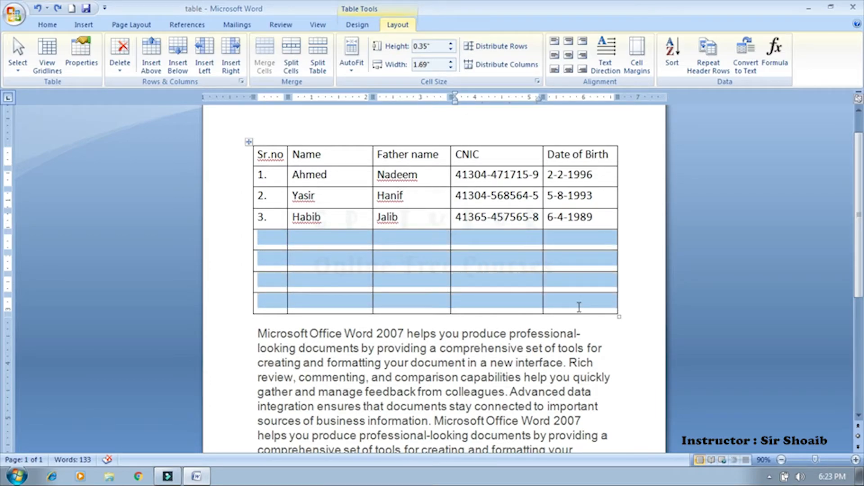
pyautogui.click(463, 283)
pyautogui.click(357, 263)
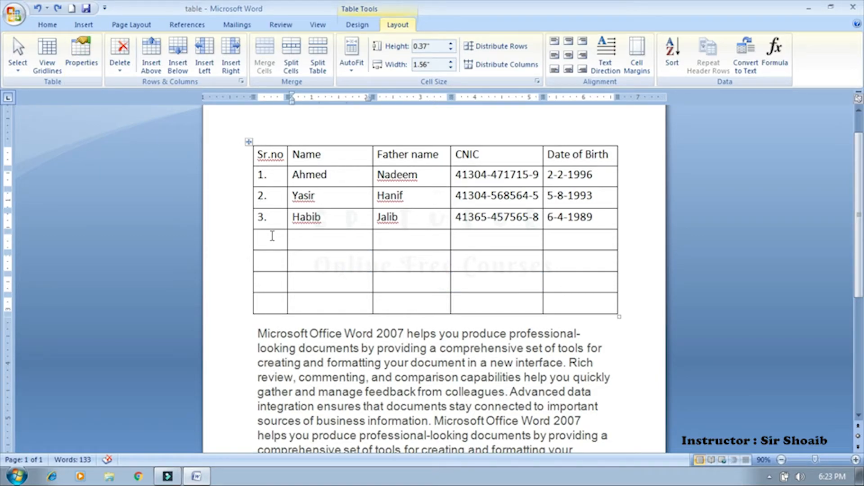
pyautogui.click(127, 71)
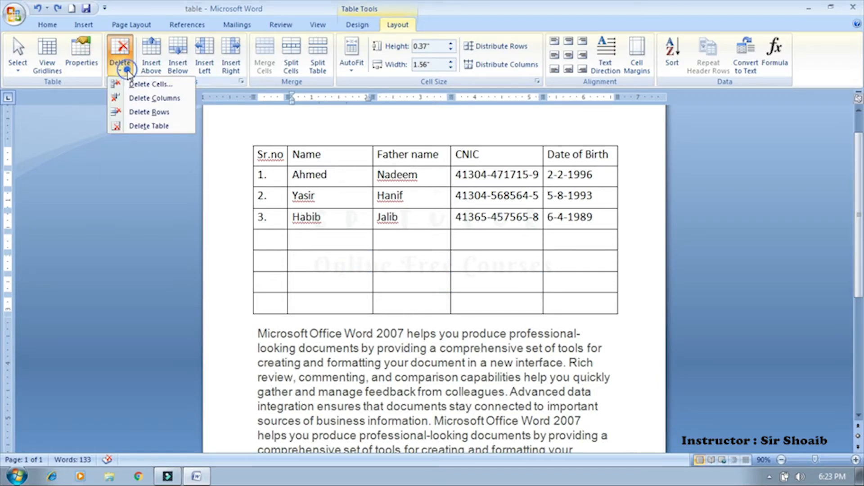
pyautogui.click(144, 89)
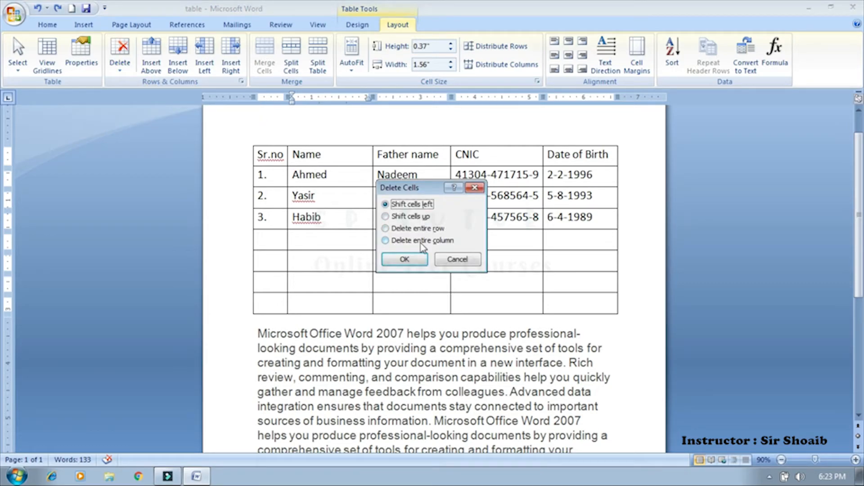
pyautogui.click(404, 259)
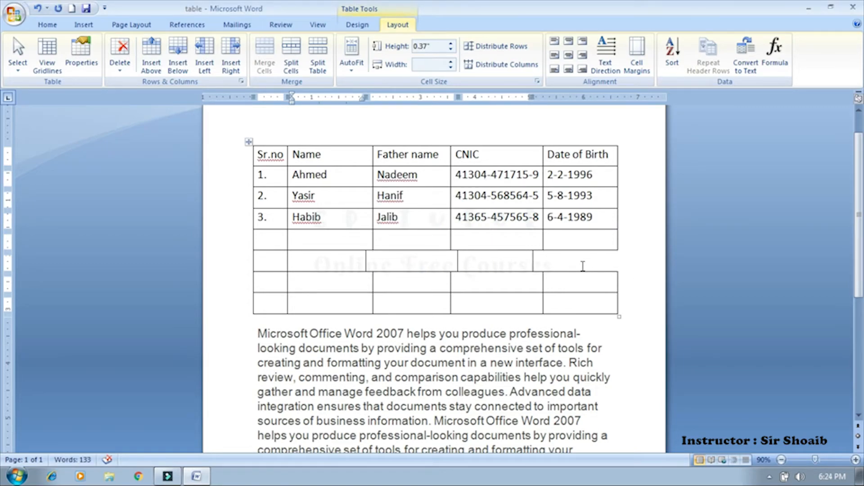
pyautogui.hotkey('ctrl', 'z')
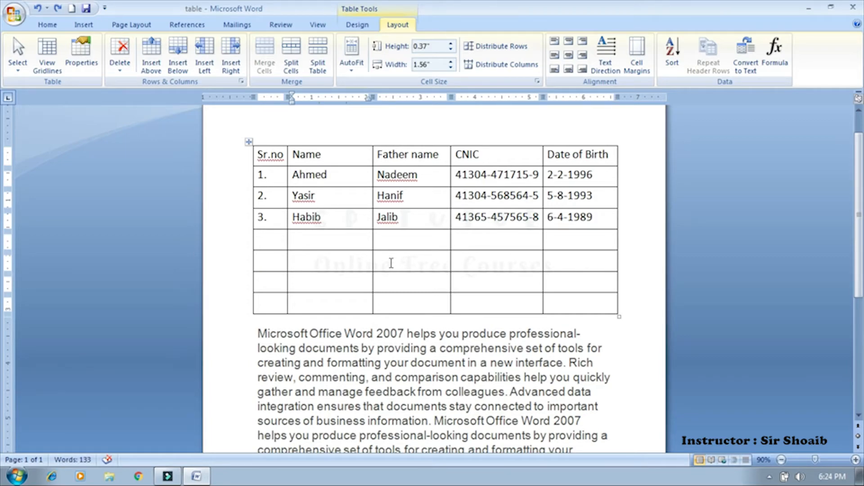
# Step: Delete the Name cell in the second blank row with the Shift cells up option
pyautogui.click(120, 67)
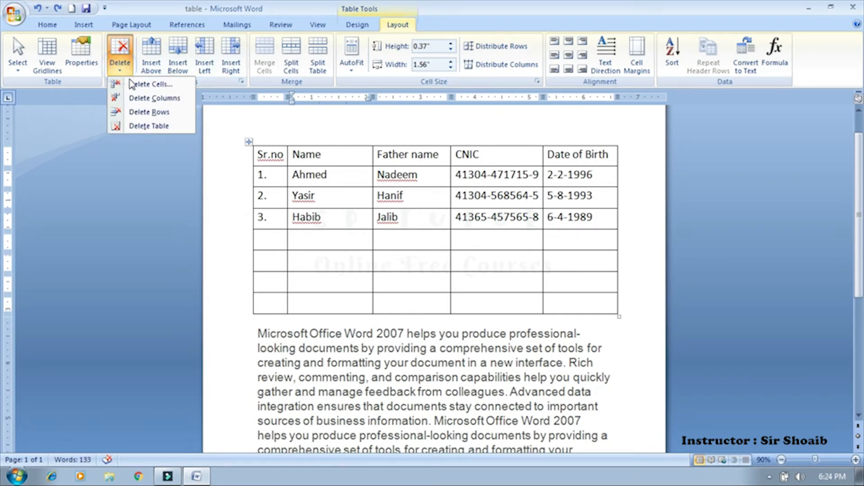
pyautogui.click(135, 83)
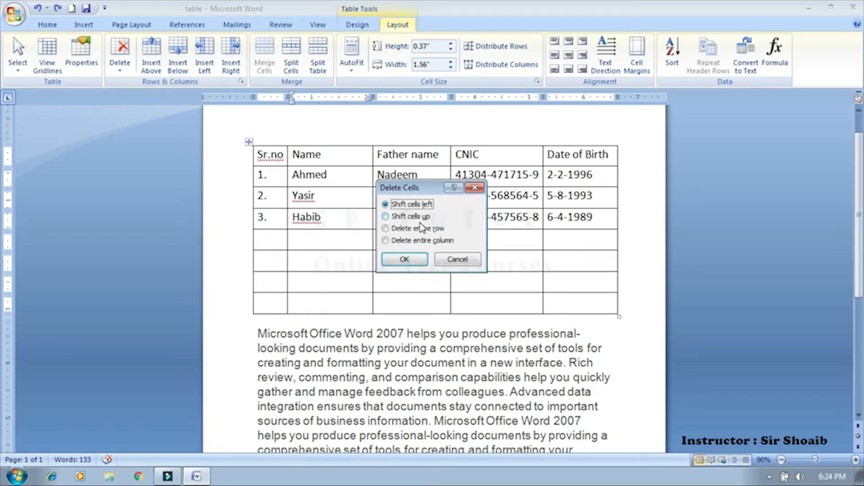
pyautogui.click(398, 217)
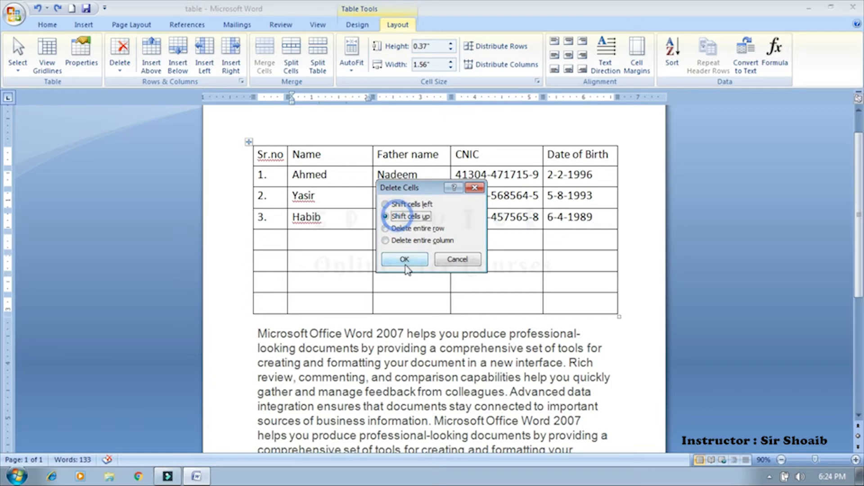
pyautogui.click(406, 260)
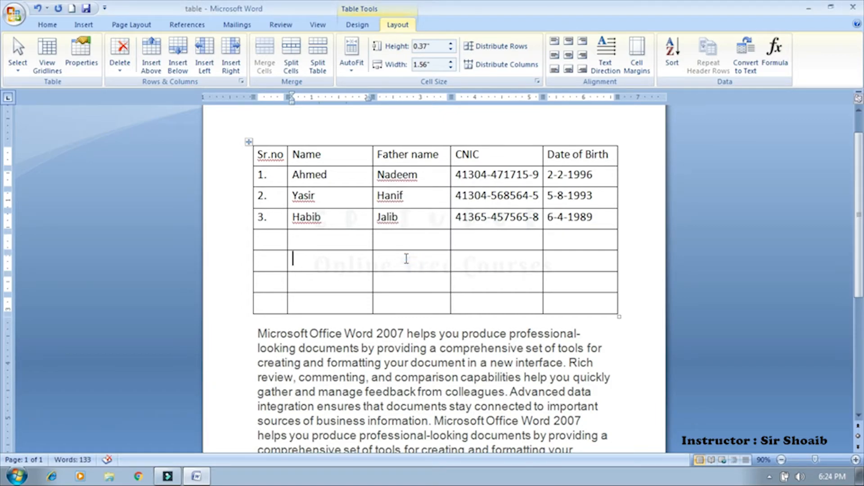
# Step: Try deleting the second record's Name cell with the Shift cells up option, and undo it
pyautogui.click(352, 202)
pyautogui.click(120, 61)
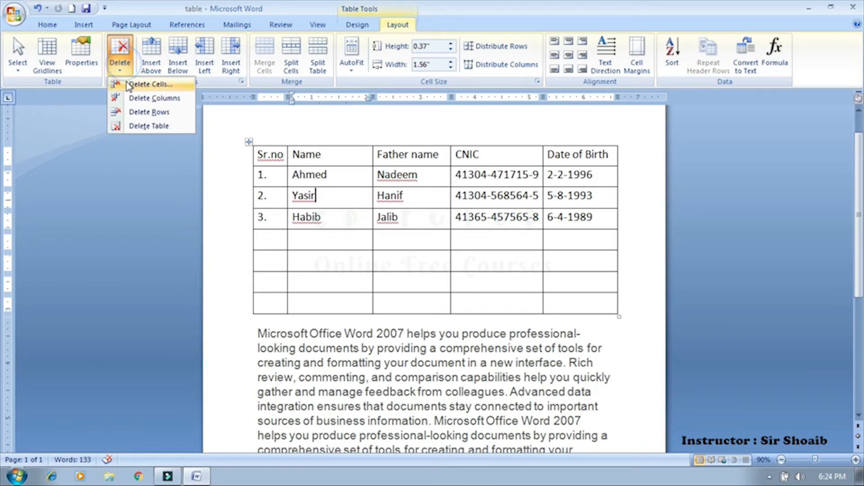
pyautogui.click(155, 84)
pyautogui.click(398, 216)
pyautogui.click(404, 259)
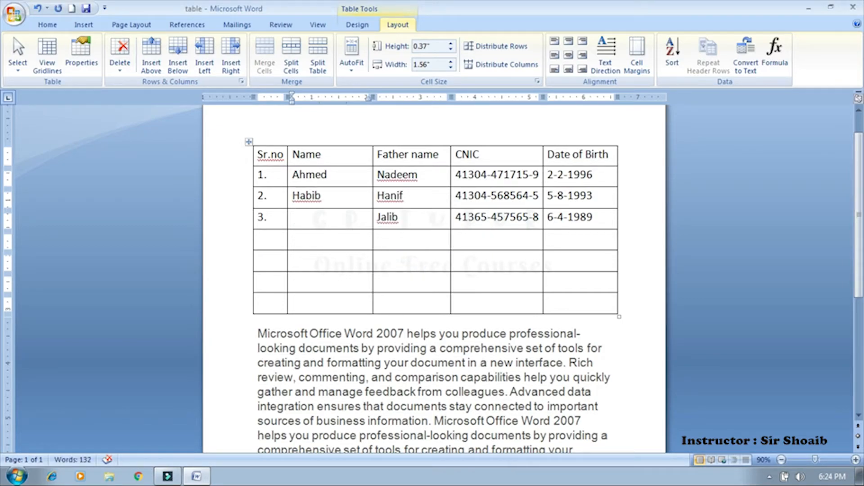
pyautogui.hotkey('ctrl', 'z')
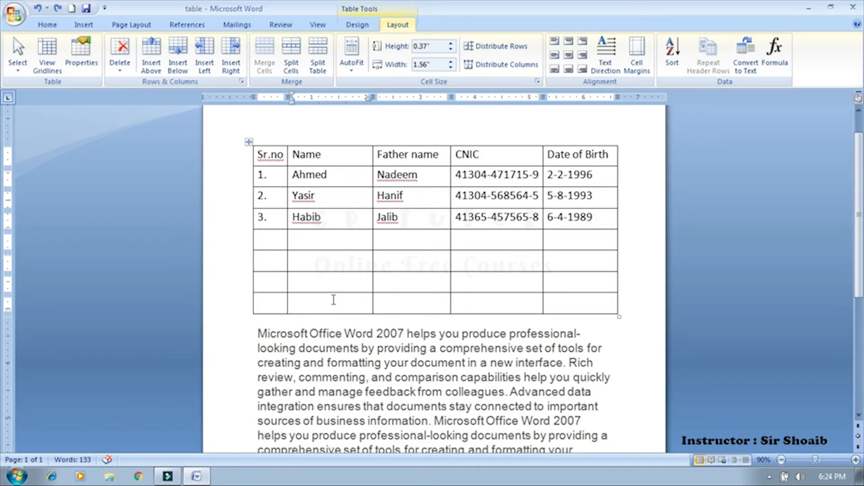
# Step: Try deleting the whole Name column and the second record's row in turn, undoing each deletion
pyautogui.click(120, 56)
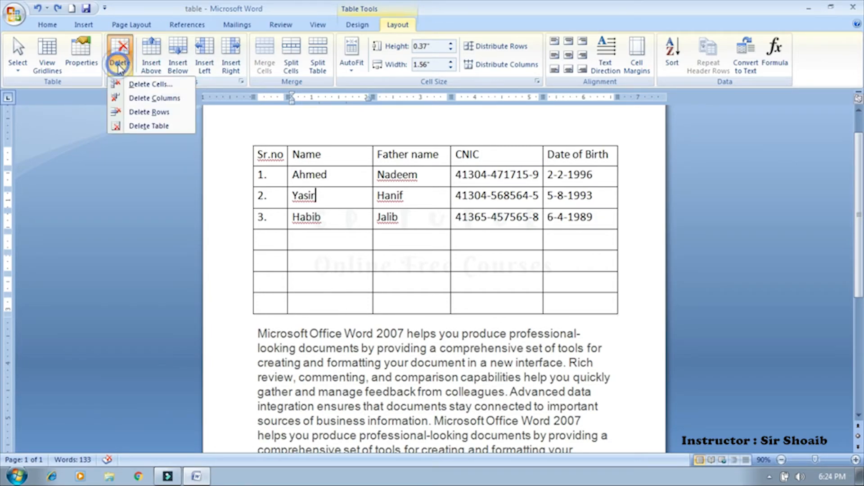
pyautogui.click(154, 99)
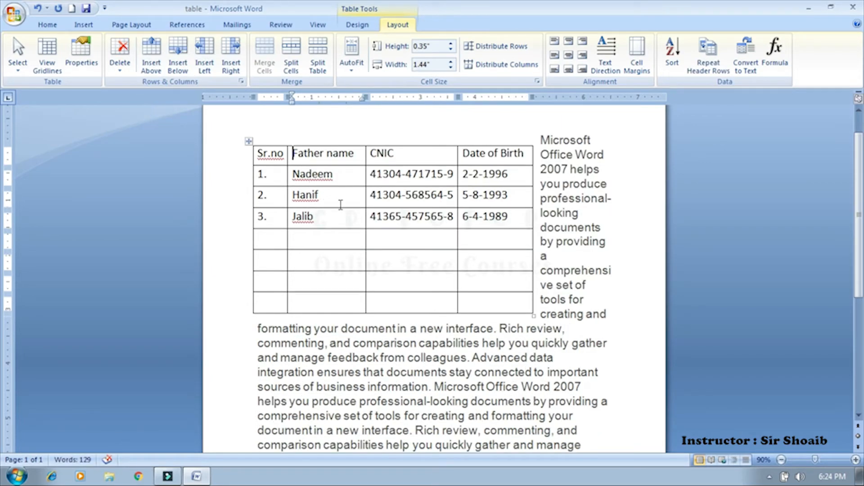
pyautogui.hotkey('ctrl', 'z')
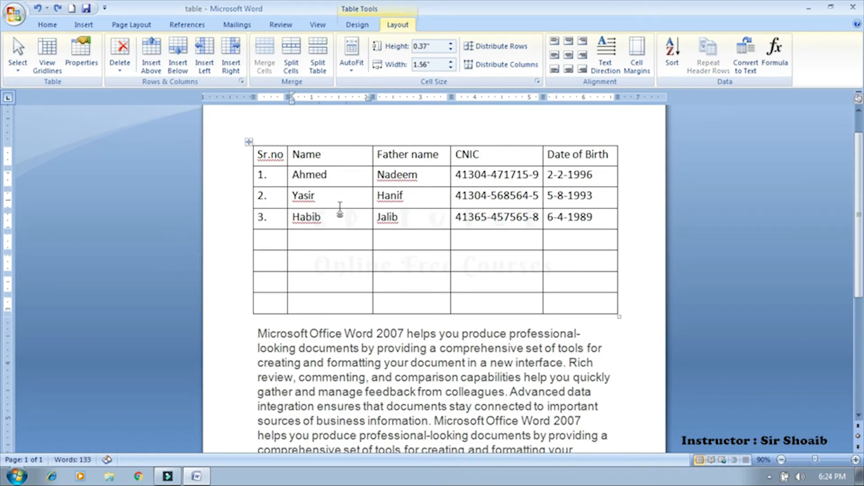
pyautogui.click(119, 65)
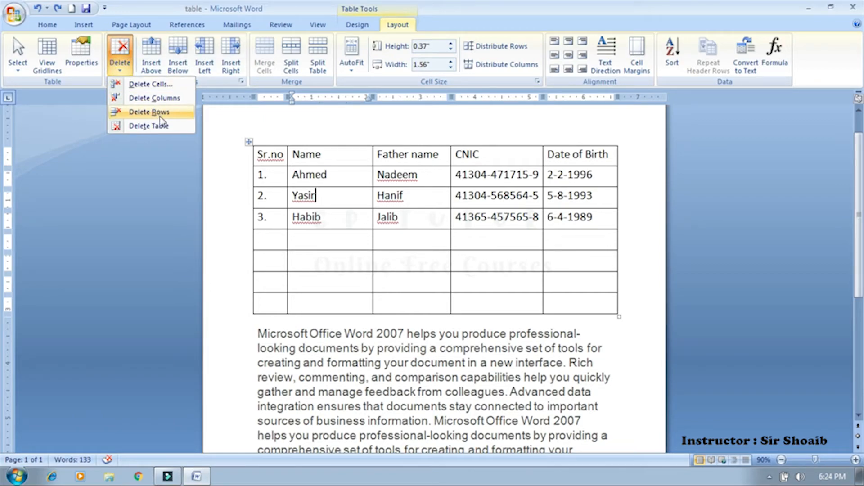
pyautogui.click(147, 113)
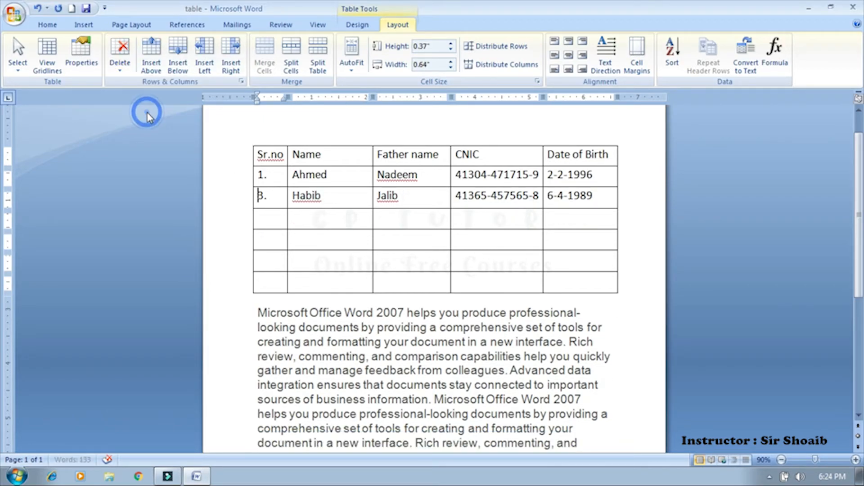
pyautogui.hotkey('ctrl', 'z')
# Step: Try deleting the entire table from the document, and undo the deletion
pyautogui.click(120, 71)
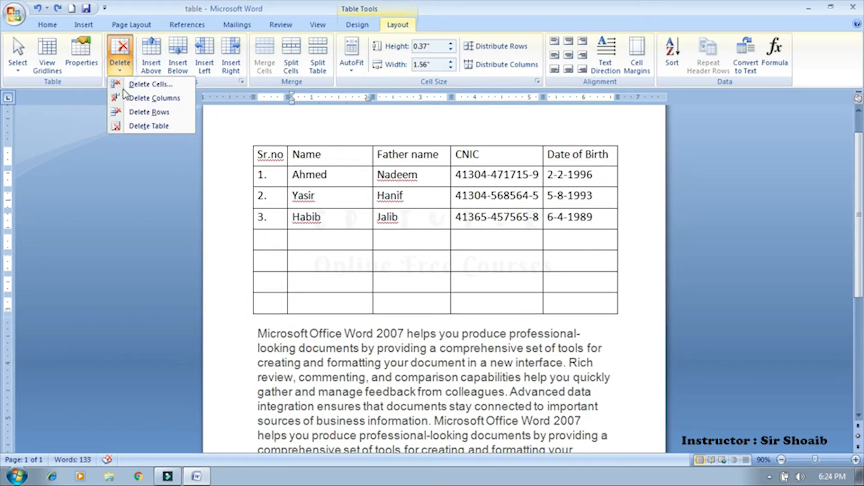
pyautogui.click(137, 126)
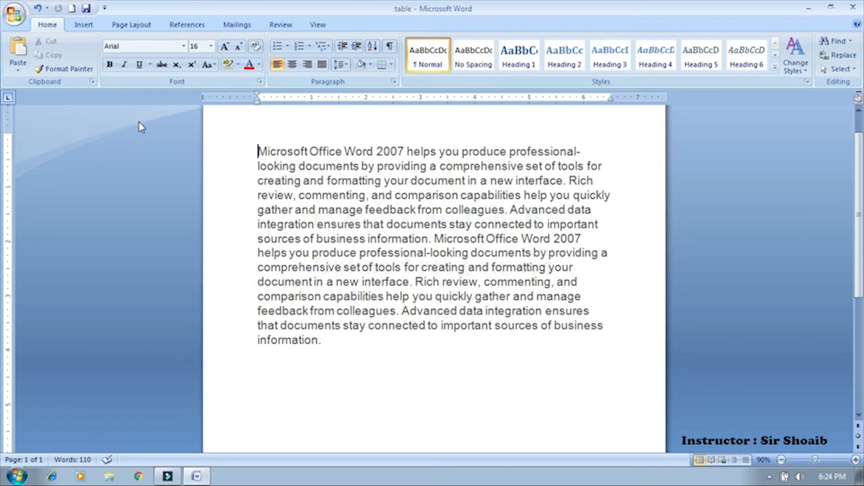
pyautogui.hotkey('ctrl', 'z')
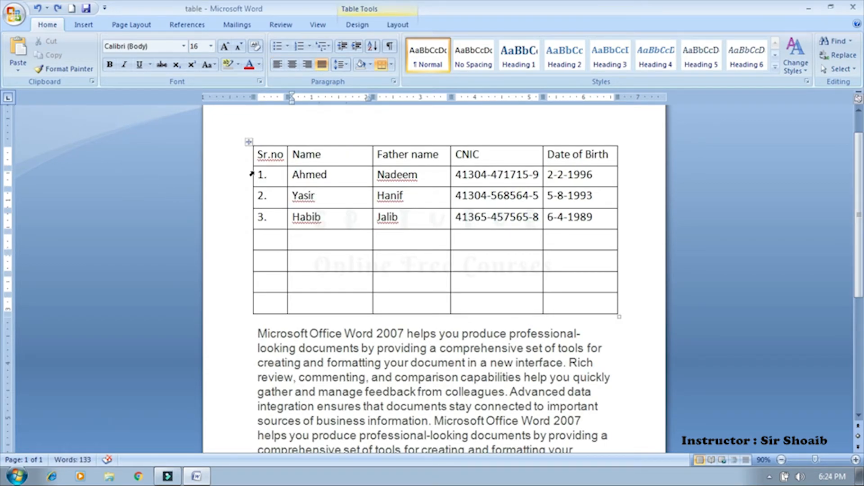
pyautogui.click(278, 240)
pyautogui.click(303, 242)
pyautogui.click(385, 235)
pyautogui.click(310, 237)
pyautogui.click(275, 238)
pyautogui.click(330, 237)
pyautogui.click(283, 237)
pyautogui.click(304, 237)
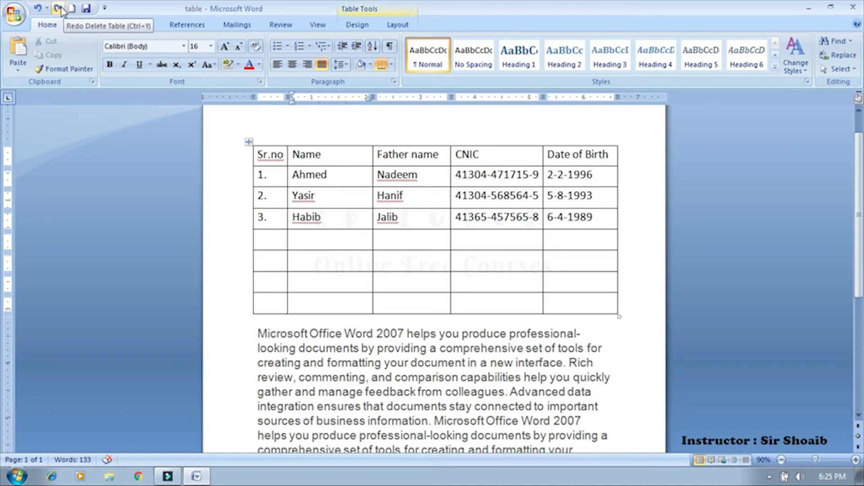
pyautogui.click(312, 247)
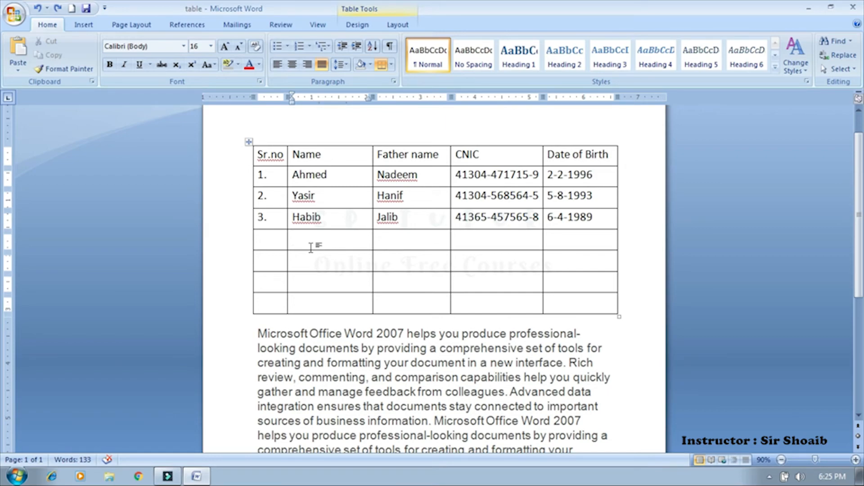
# Step: Redo the table deletion once and undo it again to restore the table
pyautogui.hotkey('ctrl', 'z')
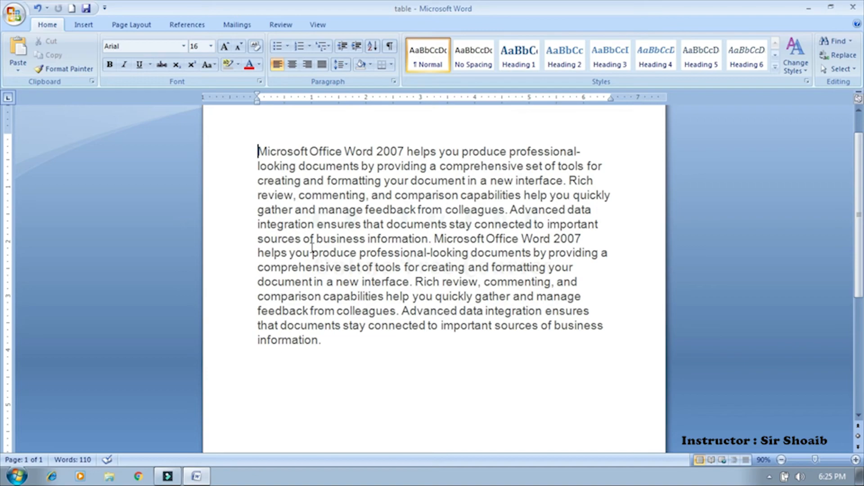
pyautogui.hotkey('ctrl', 'z')
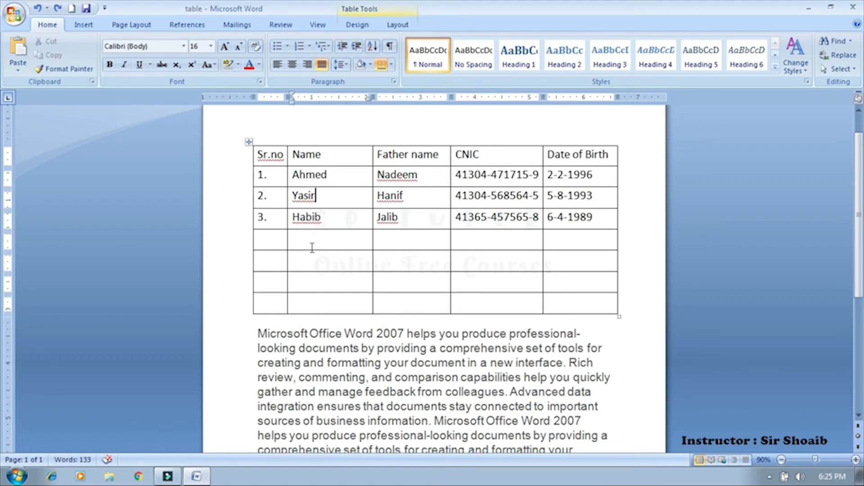
# Step: Delete the four blank rows below the third record
pyautogui.click(395, 24)
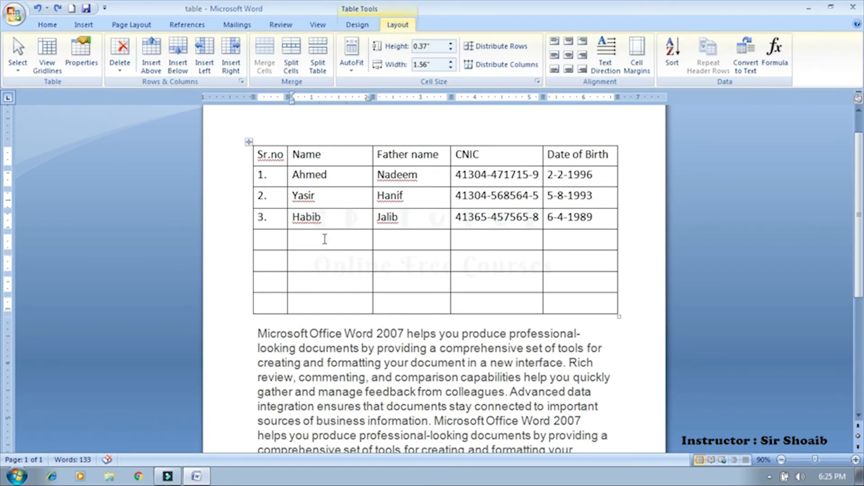
pyautogui.moveTo(280, 241); pyautogui.dragTo(579, 302)
pyautogui.click(120, 72)
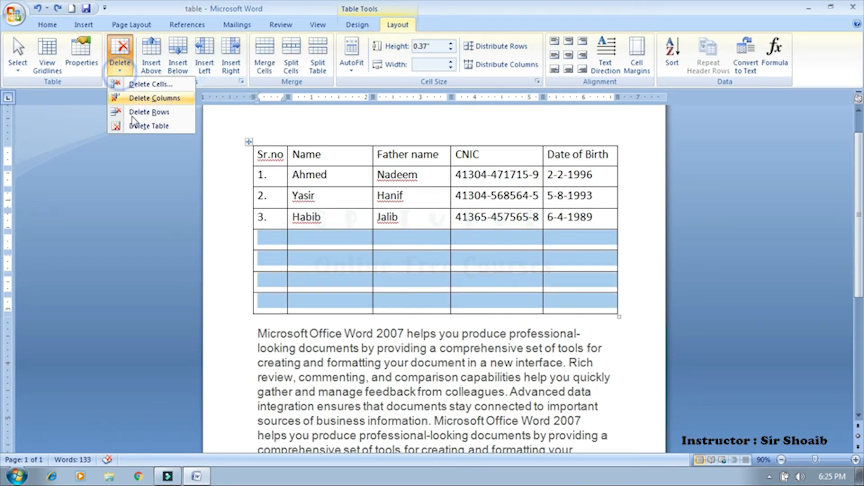
pyautogui.click(148, 112)
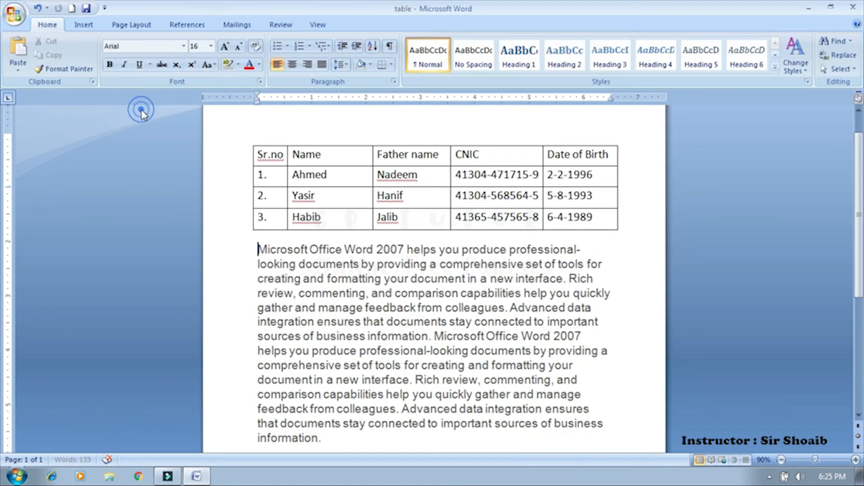
pyautogui.click(346, 225)
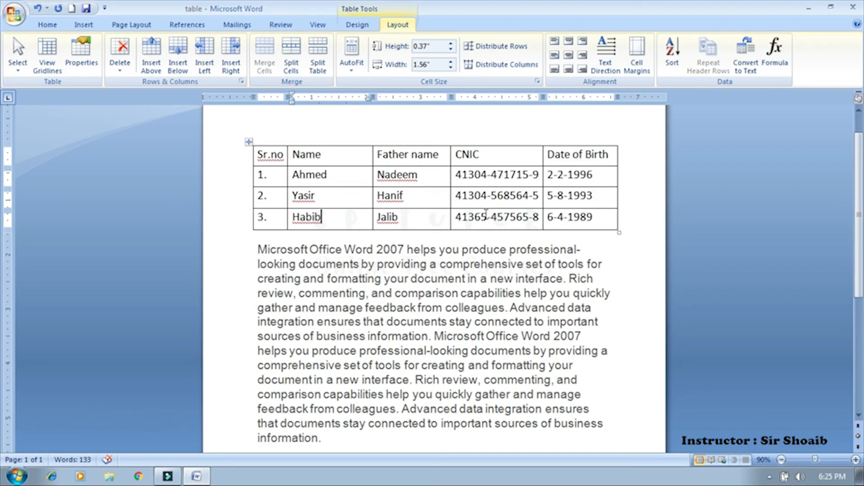
pyautogui.click(510, 197)
pyautogui.click(454, 174)
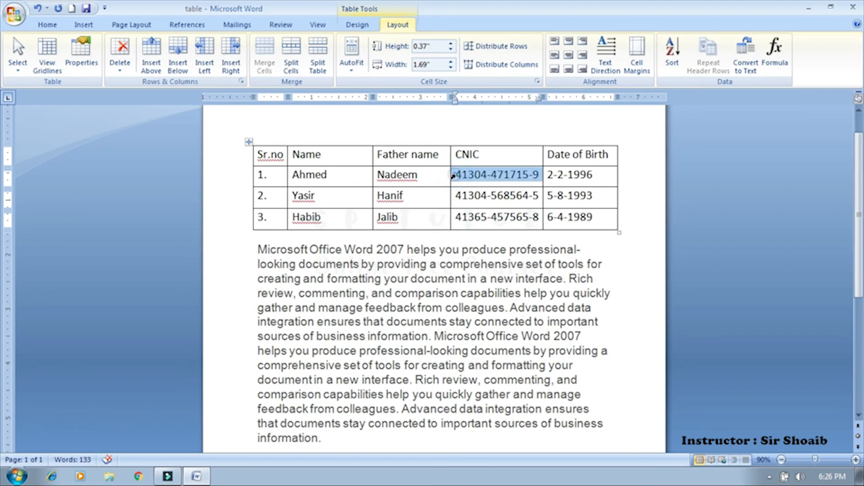
pyautogui.click(457, 174)
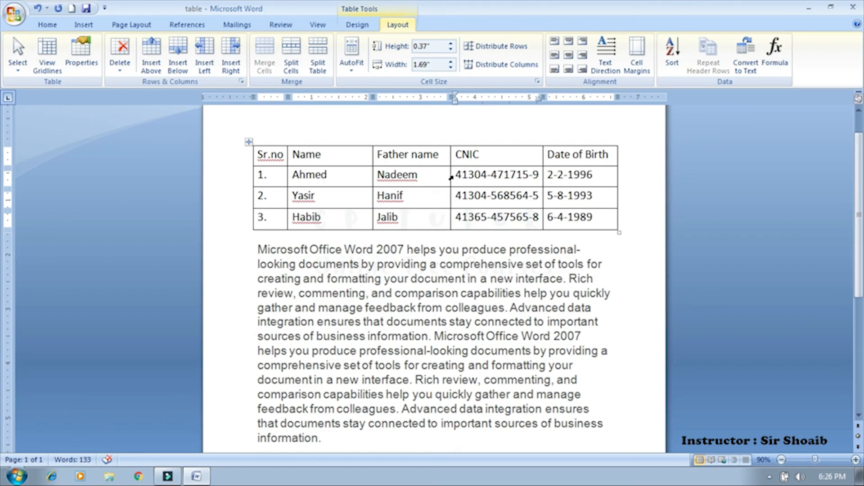
pyautogui.click(348, 160)
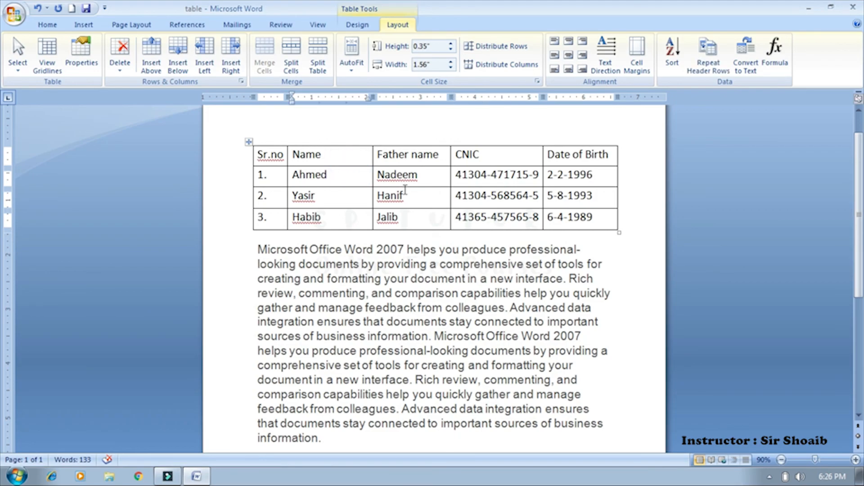
pyautogui.click(429, 179)
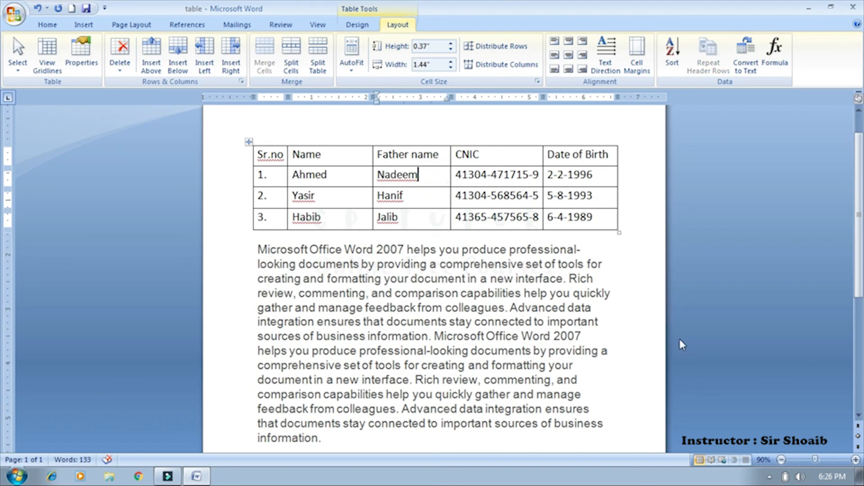
pyautogui.click(599, 223)
pyautogui.click(769, 476)
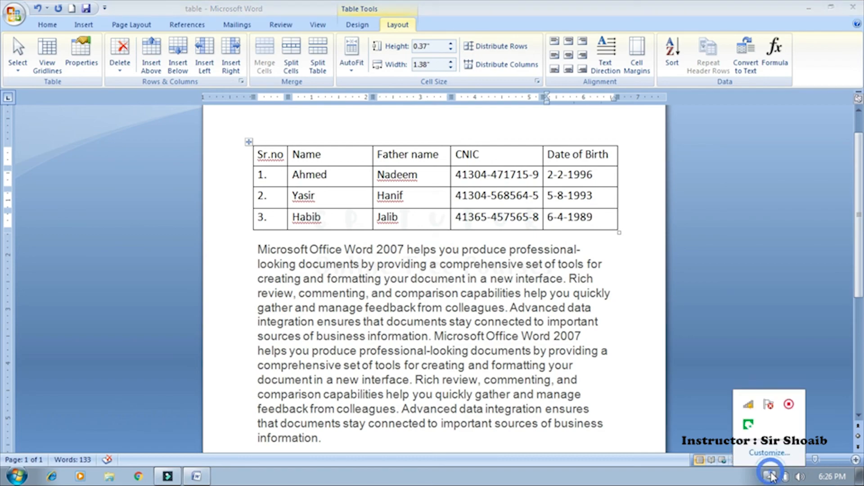
pyautogui.click(788, 405)
pyautogui.click(651, 446)
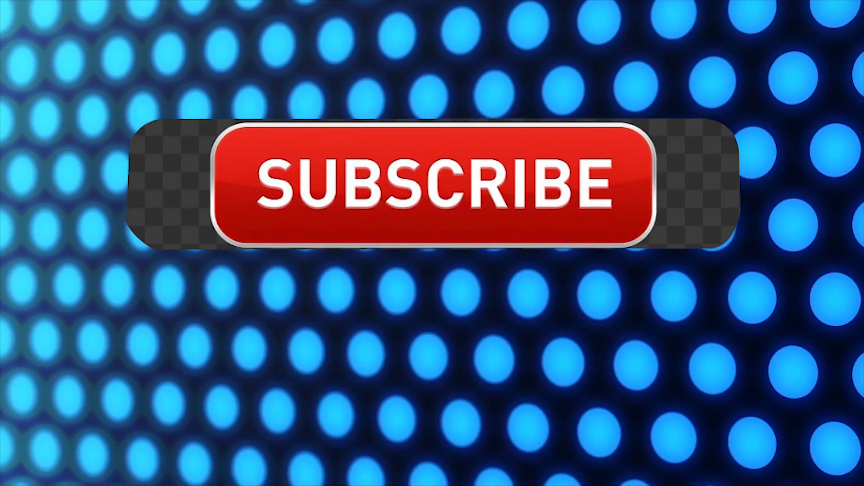